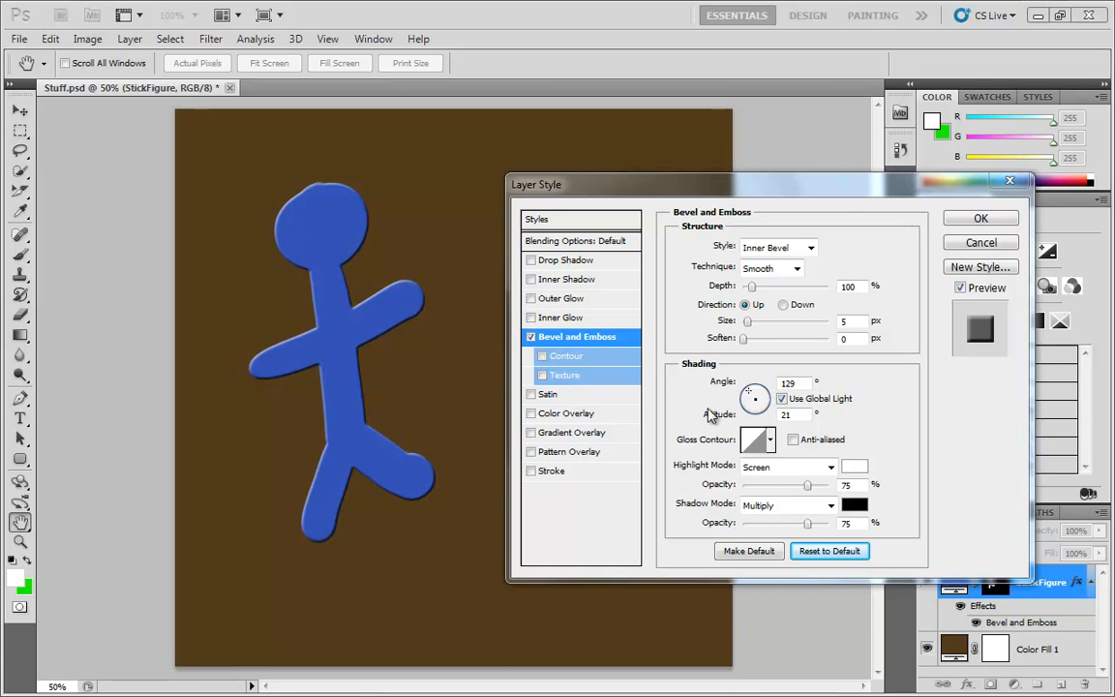
Set the Bevel and Emboss size to 35 px and enable the Contour sub-option
click(748, 325)
drag(747, 323, 761, 330)
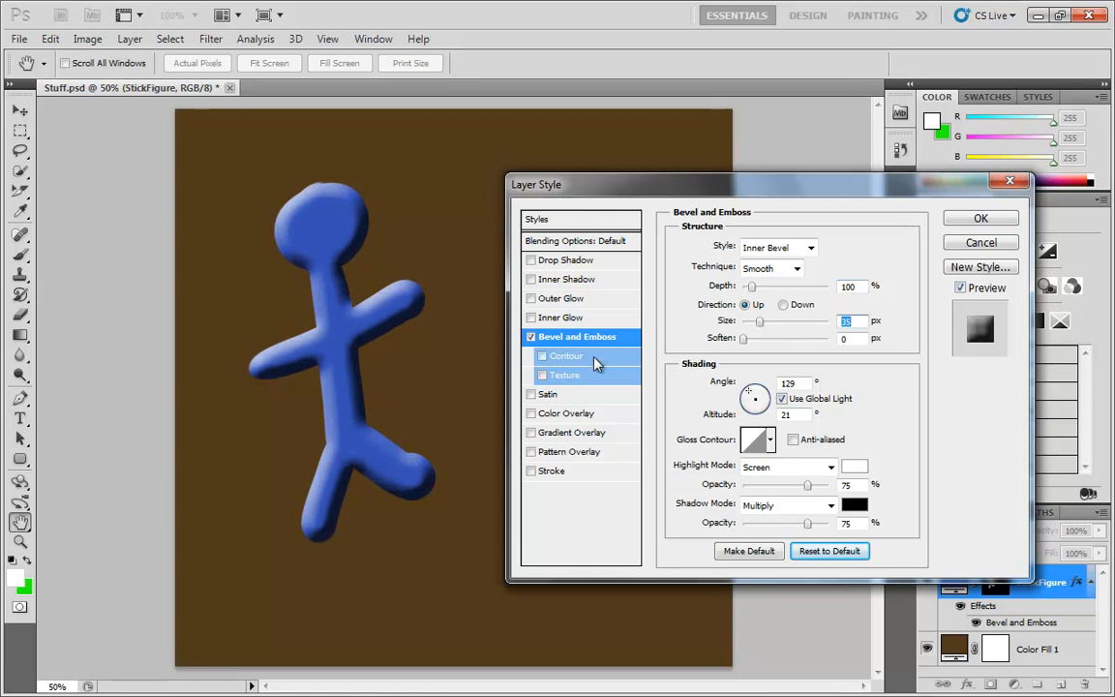
click(543, 357)
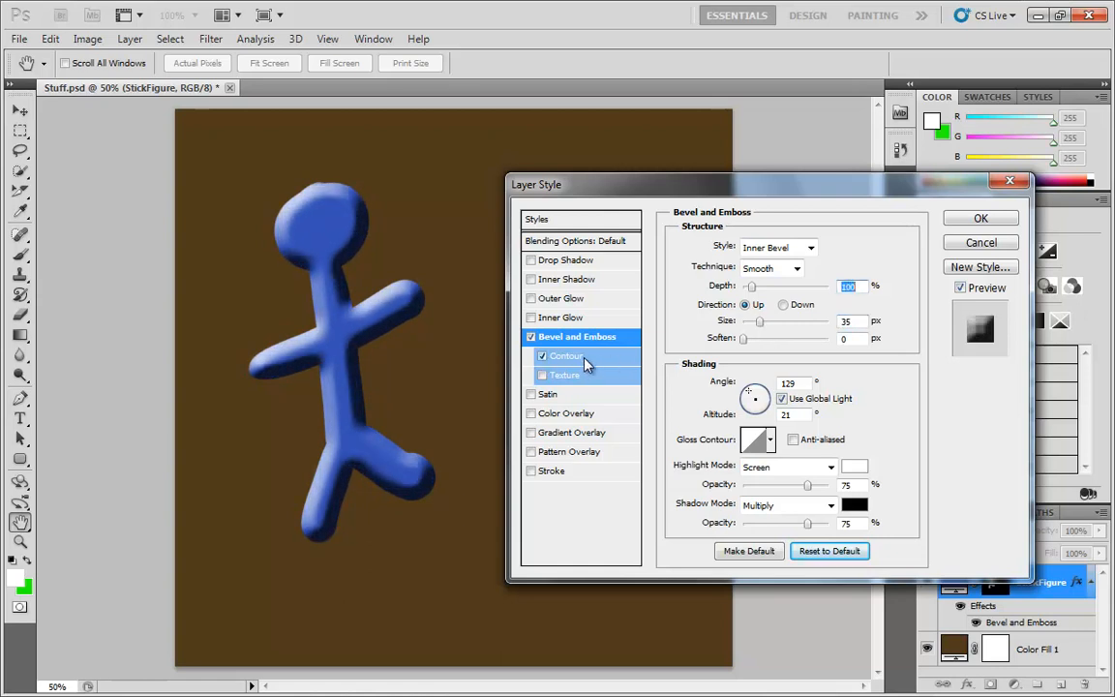
click(579, 357)
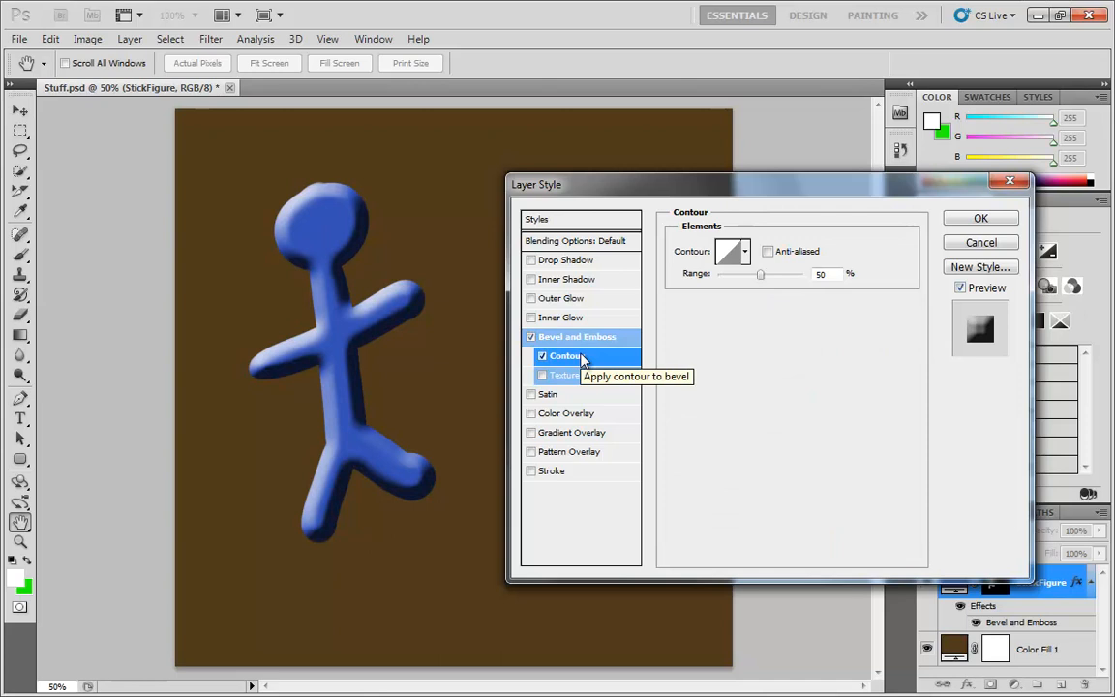
click(728, 253)
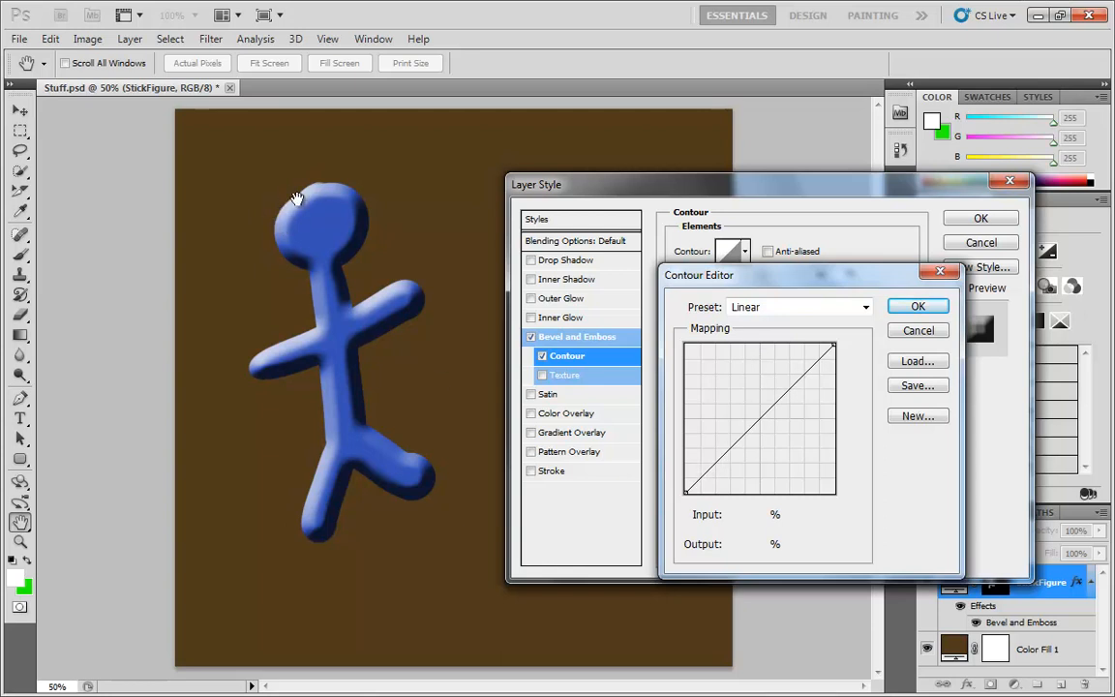
drag(803, 285, 772, 334)
click(888, 380)
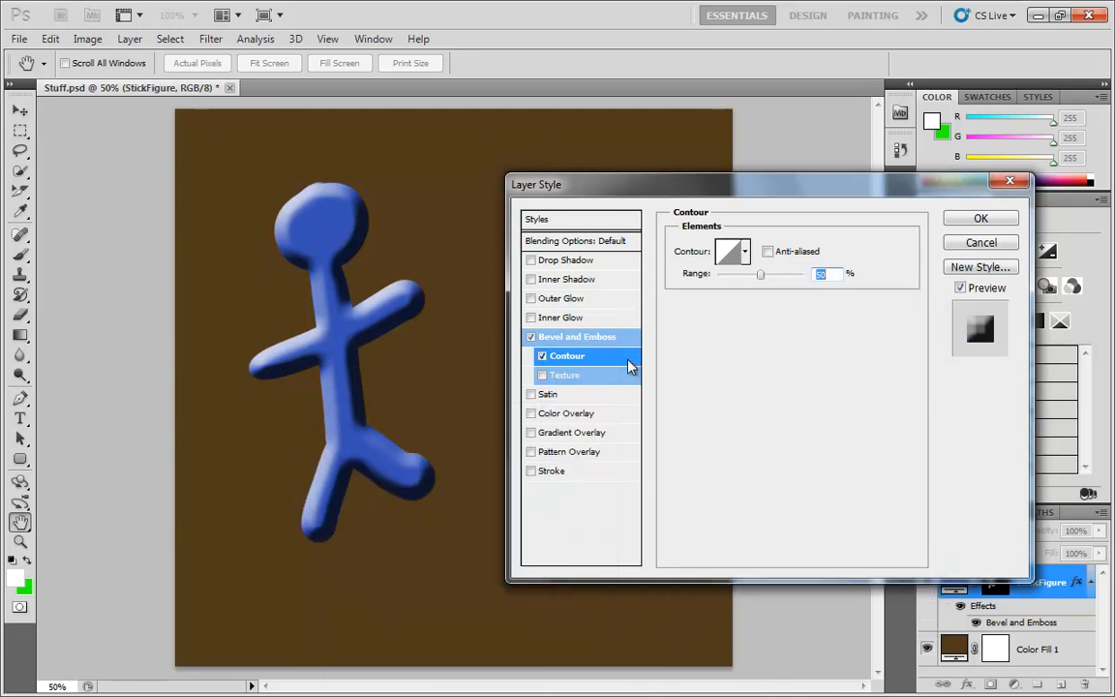
Return to the Bevel and Emboss settings and keep the Technique set to Smooth
click(620, 337)
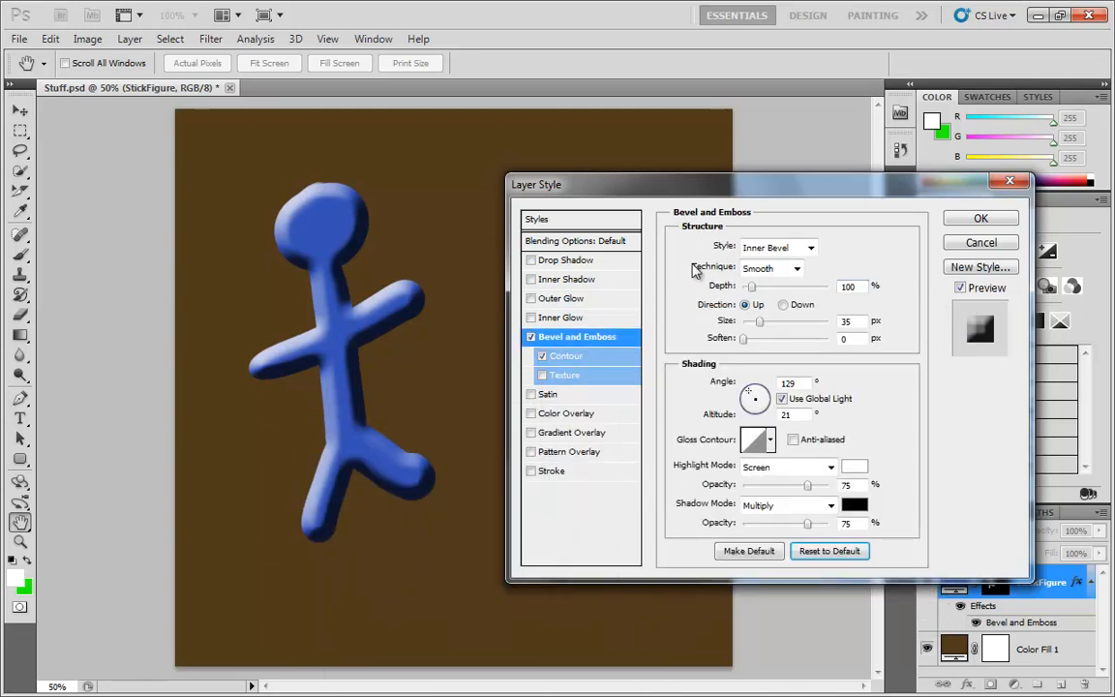
click(764, 269)
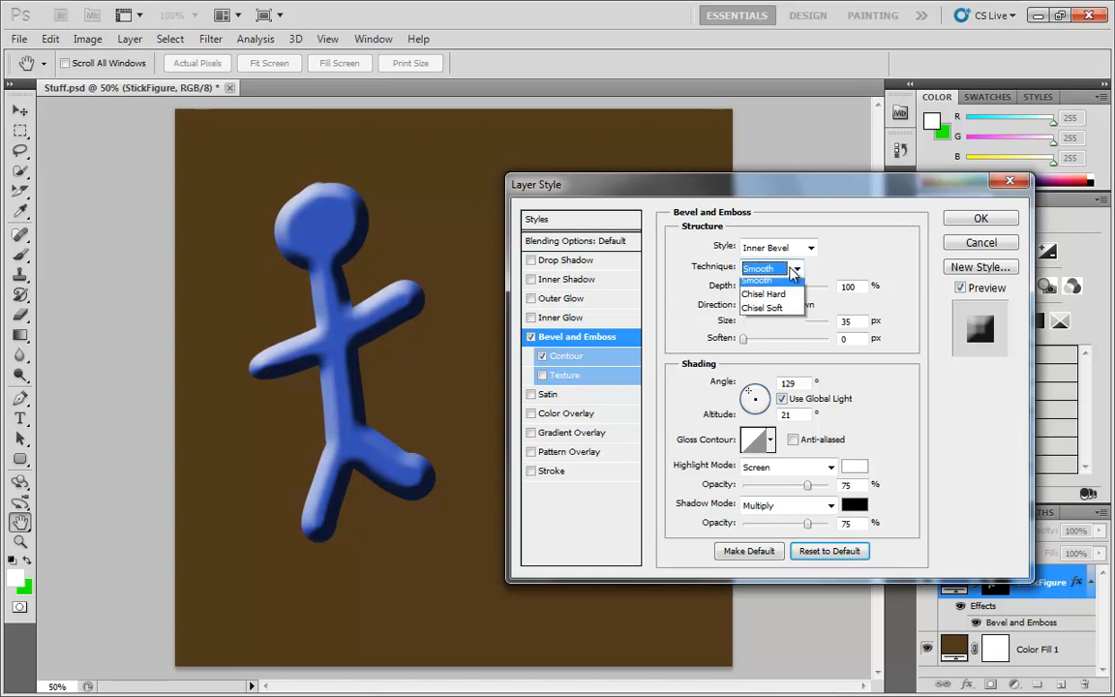
click(769, 288)
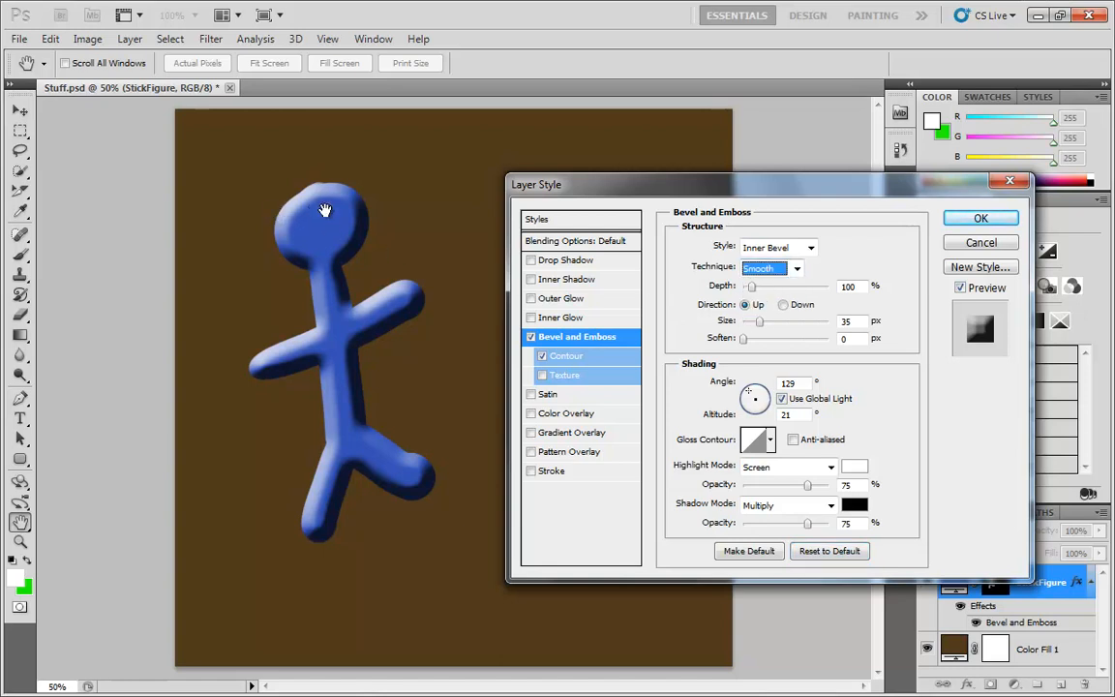
Shape a wavy custom curve in the Contour Editor by adding, moving and deleting curve points
click(581, 358)
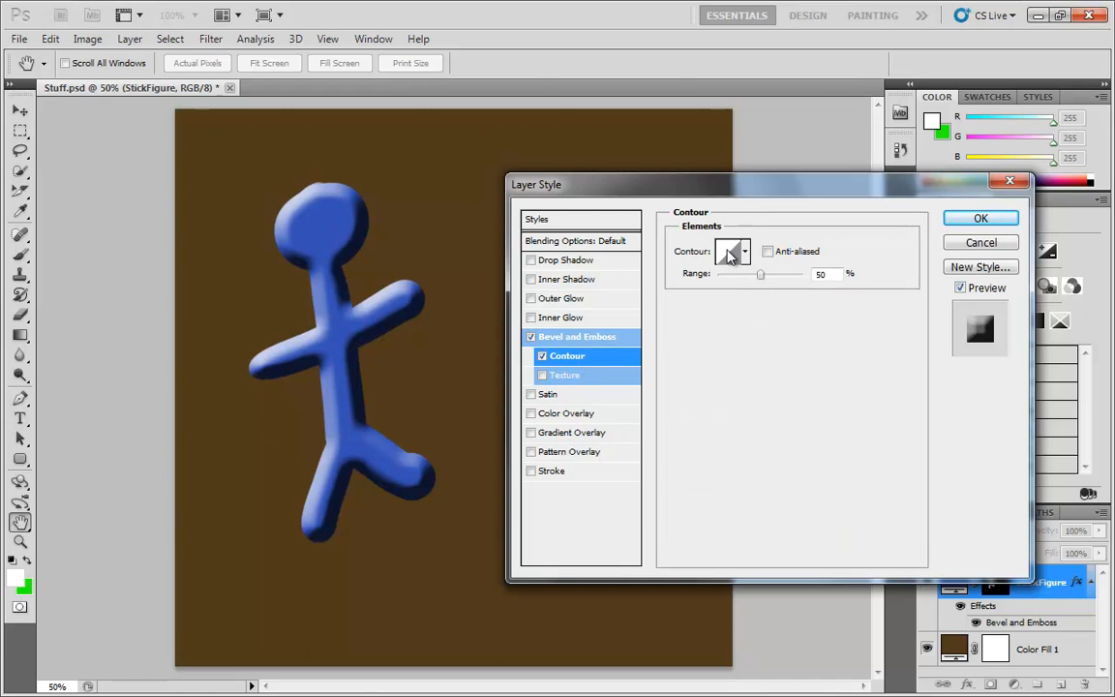
click(729, 252)
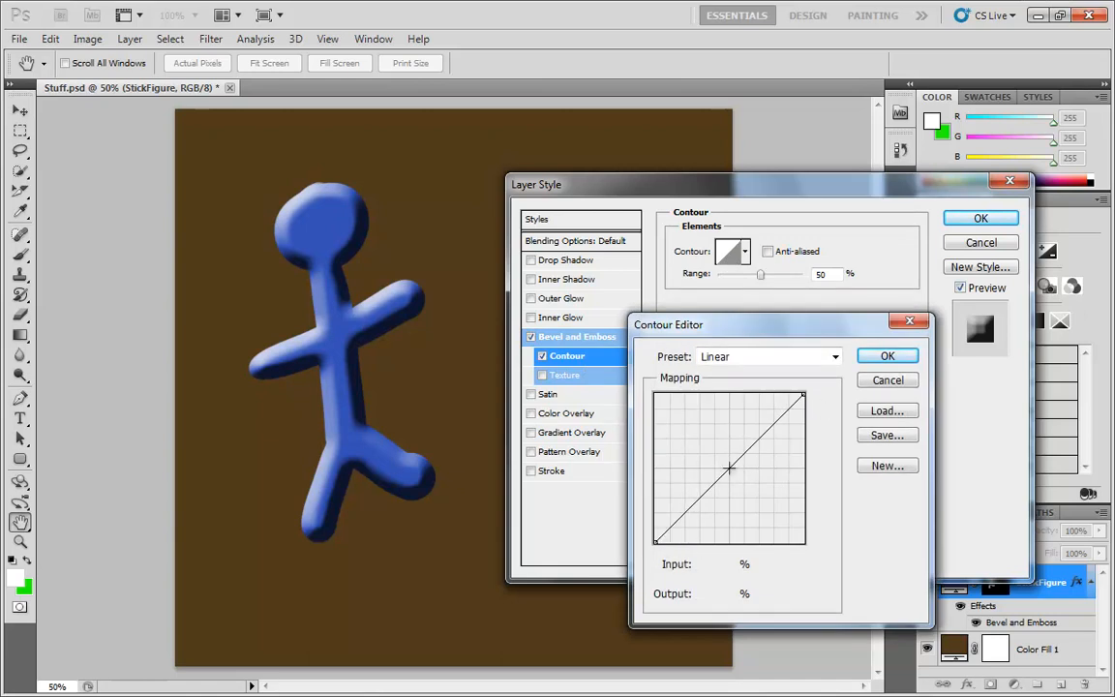
drag(740, 450, 725, 427)
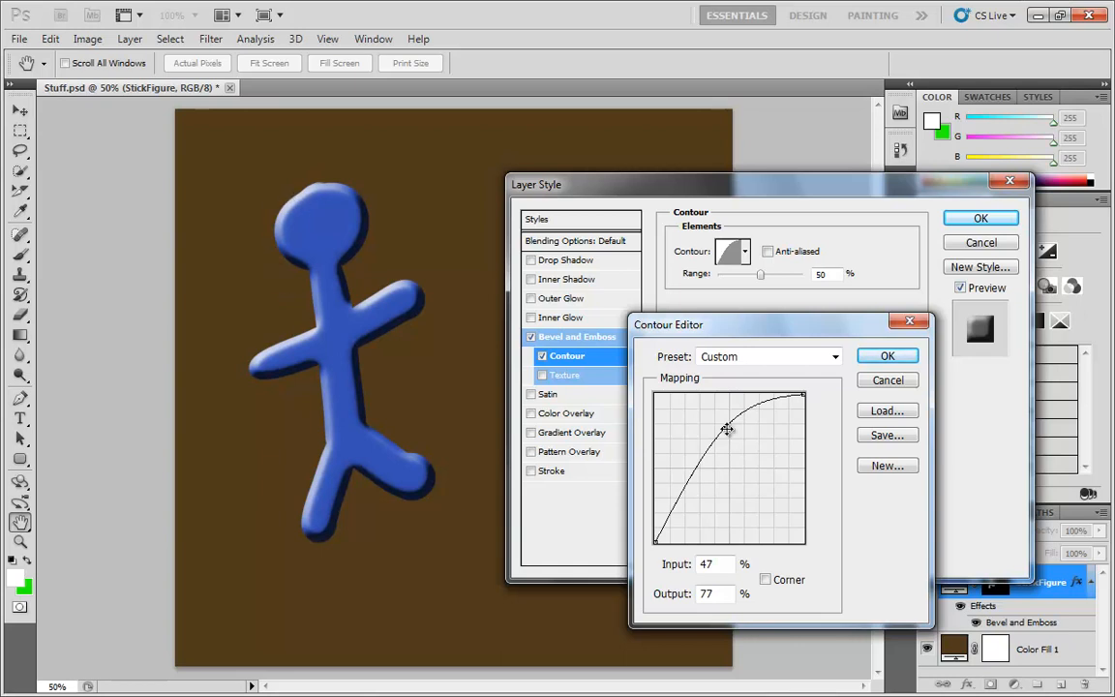
drag(726, 429, 783, 398)
mouse_move(670, 519)
mouse_down()
mouse_move(686, 546)
mouse_move(678, 538)
mouse_up()
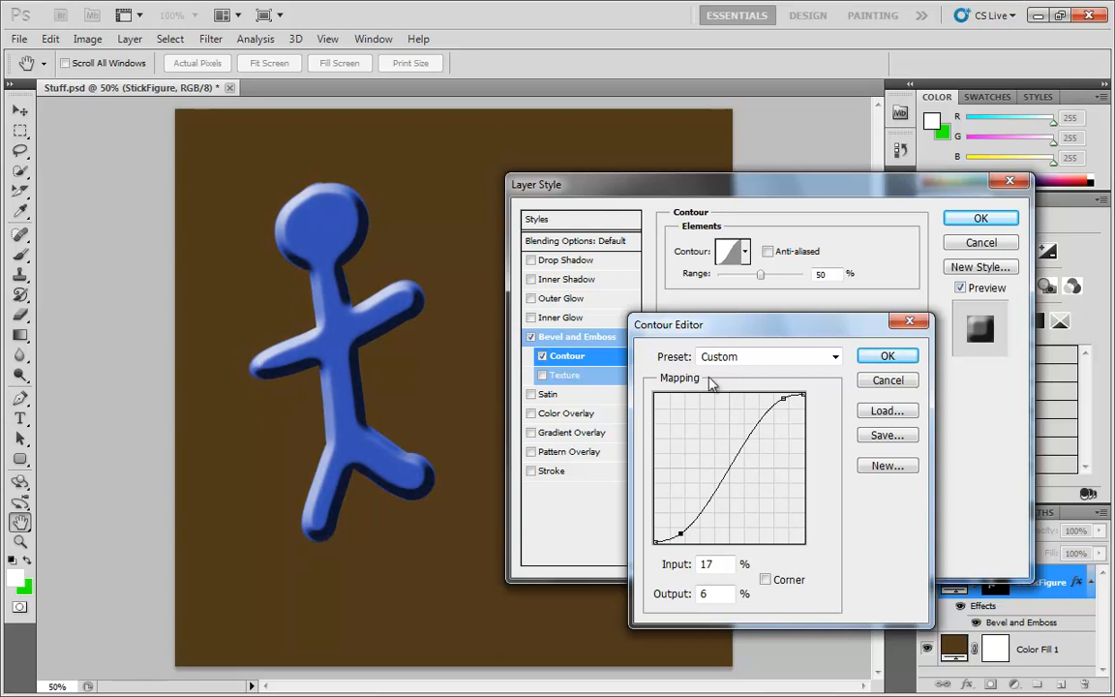
click(783, 399)
key(Delete)
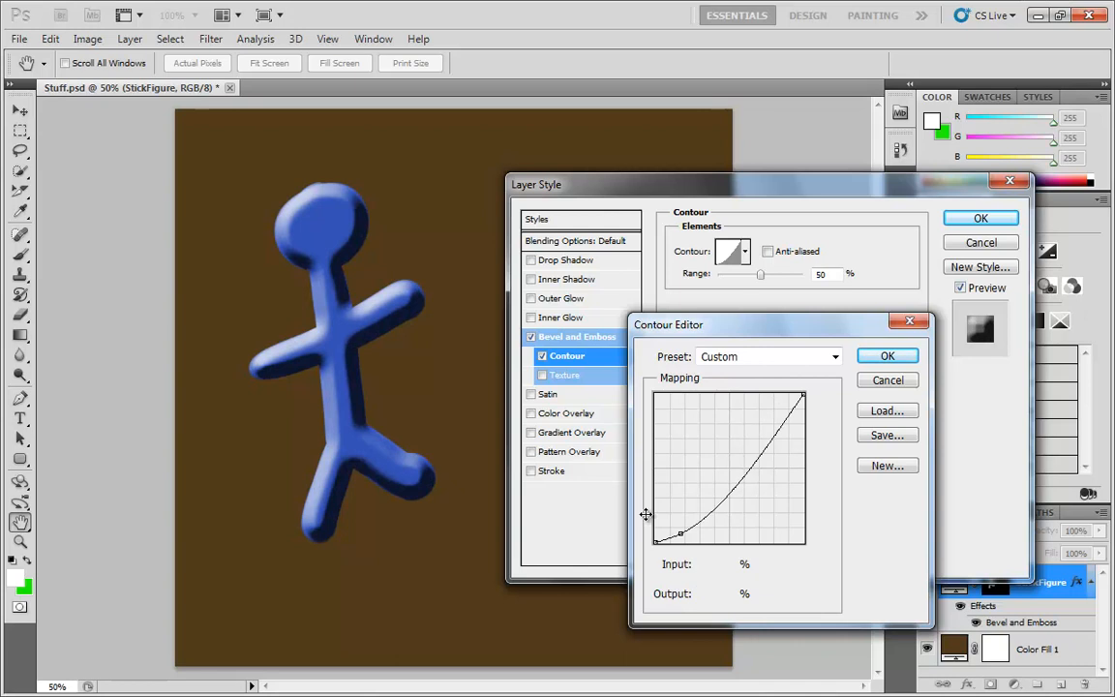
mouse_move(681, 533)
mouse_down()
mouse_move(772, 524)
mouse_move(737, 483)
mouse_move(670, 531)
mouse_move(664, 502)
mouse_move(681, 511)
mouse_move(700, 502)
mouse_move(694, 478)
mouse_up()
mouse_move(704, 453)
mouse_down()
mouse_move(706, 489)
mouse_move(728, 481)
mouse_move(720, 461)
mouse_move(735, 464)
mouse_move(733, 480)
mouse_move(754, 418)
mouse_move(762, 454)
mouse_move(774, 449)
mouse_move(772, 421)
mouse_move(788, 416)
mouse_move(786, 432)
mouse_up()
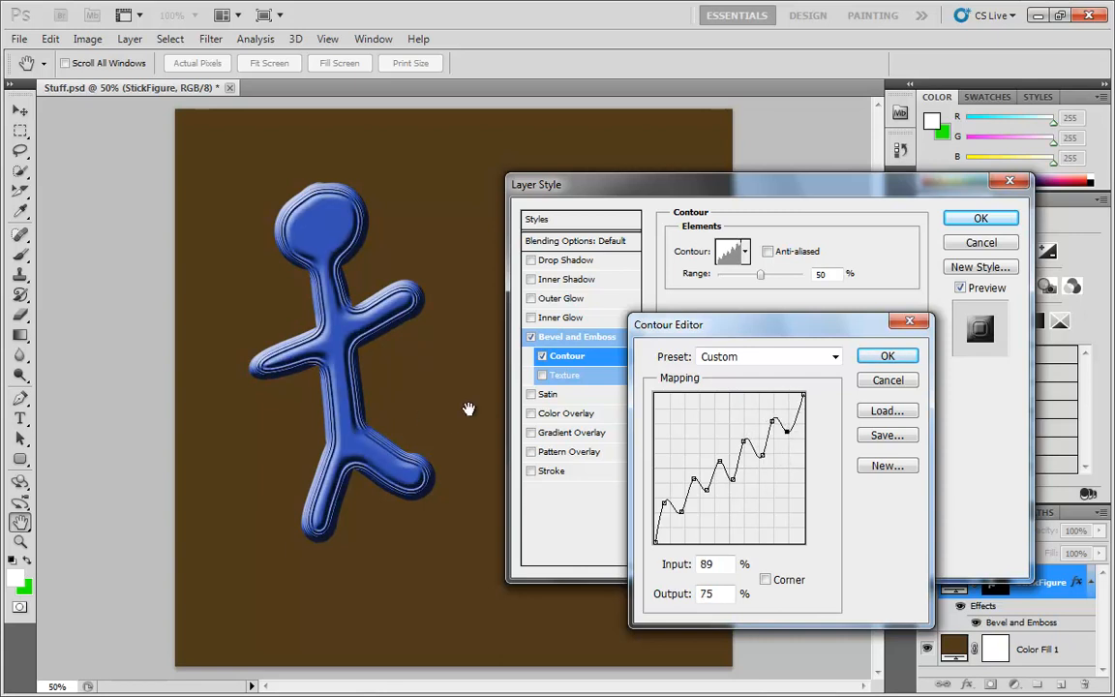
Reset the contour preset to Linear, reshape the curve with two raised points, and apply it
click(834, 357)
click(766, 402)
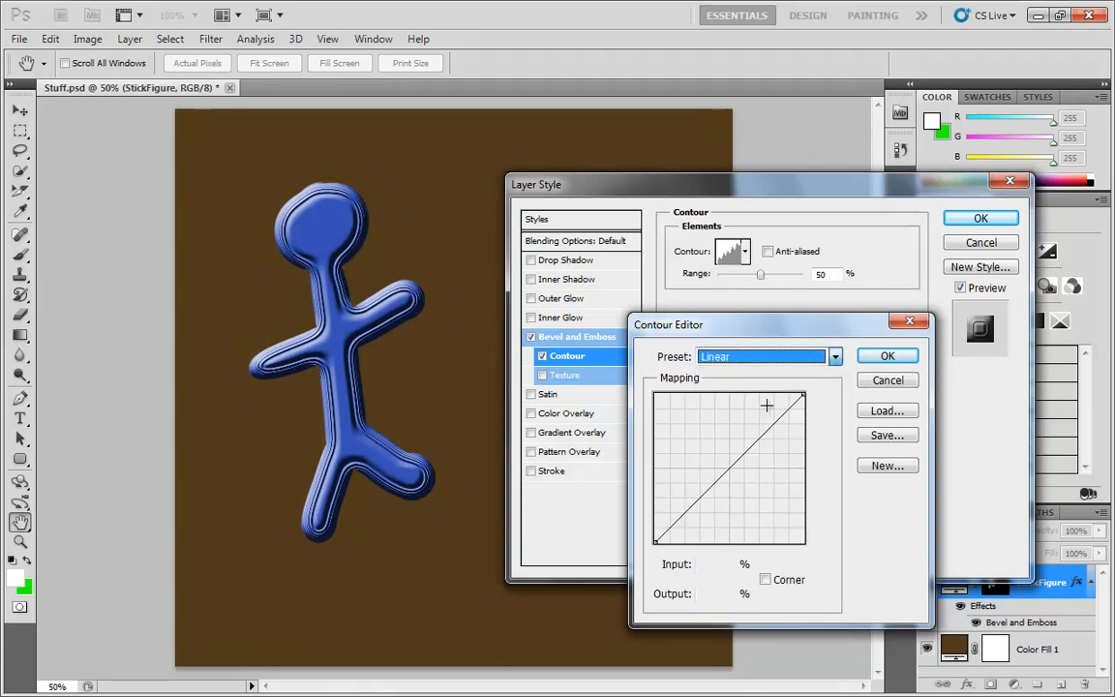
drag(676, 523, 701, 513)
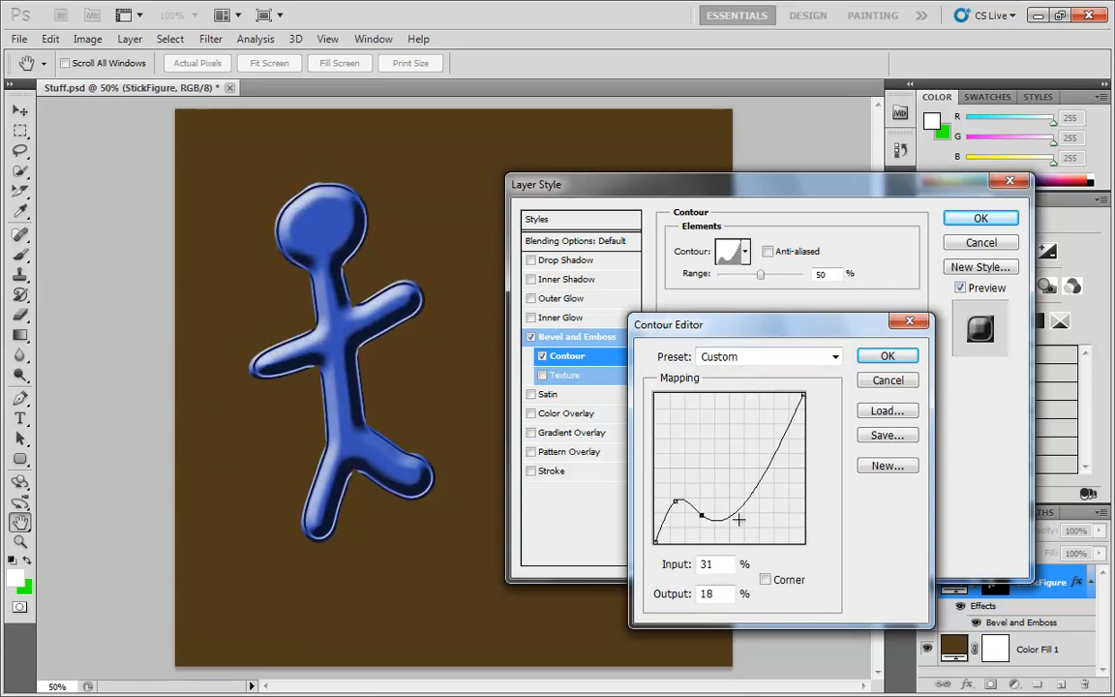
drag(733, 455, 769, 437)
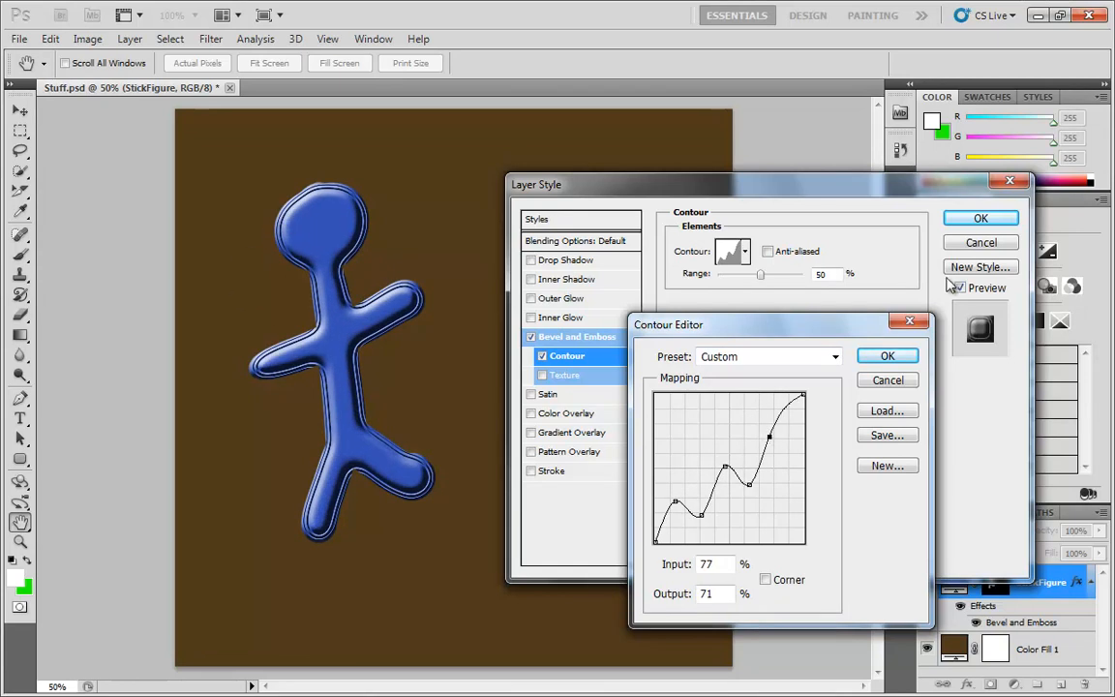
click(889, 356)
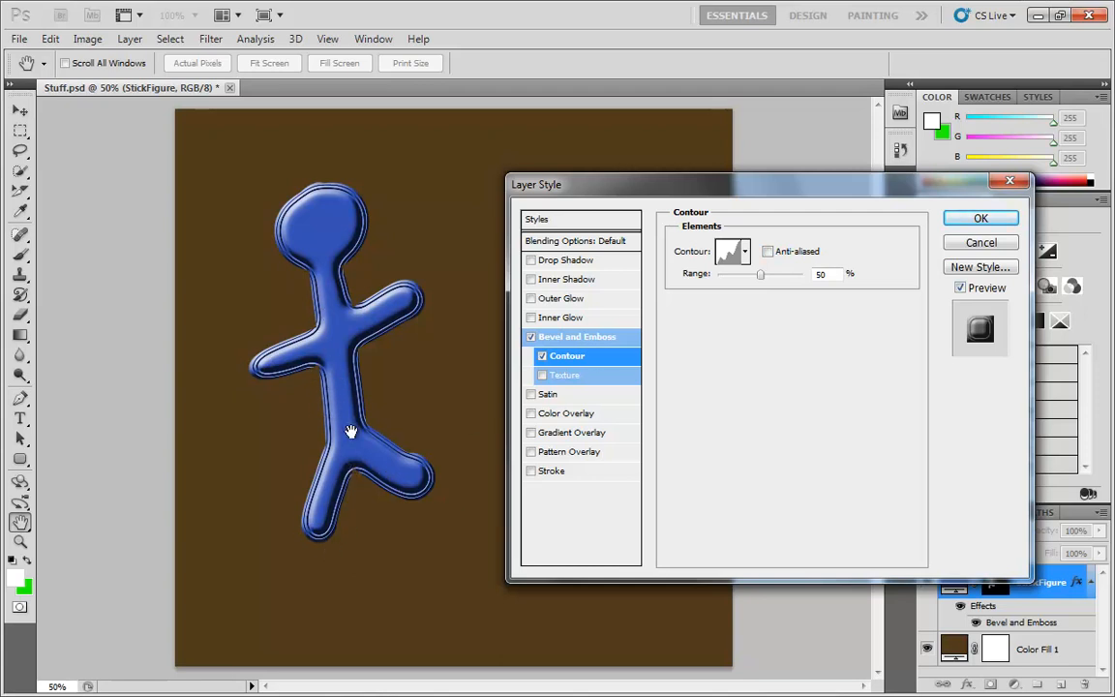
Enable anti-aliasing for the contour and turn off the Contour effect
click(766, 251)
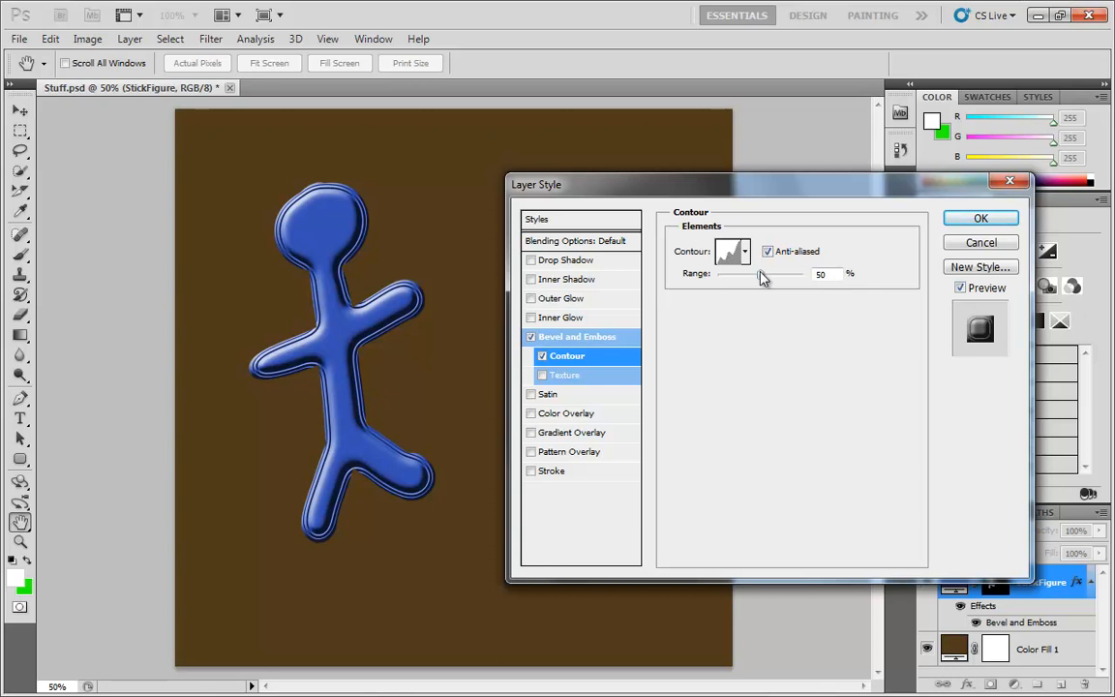
mouse_move(761, 276)
mouse_down()
mouse_move(792, 281)
mouse_move(731, 293)
mouse_move(791, 303)
mouse_move(722, 288)
mouse_move(828, 293)
mouse_move(719, 296)
mouse_move(764, 304)
mouse_up()
click(542, 356)
Enable the Texture effect and choose a scribbled pattern from the pattern picker
click(573, 379)
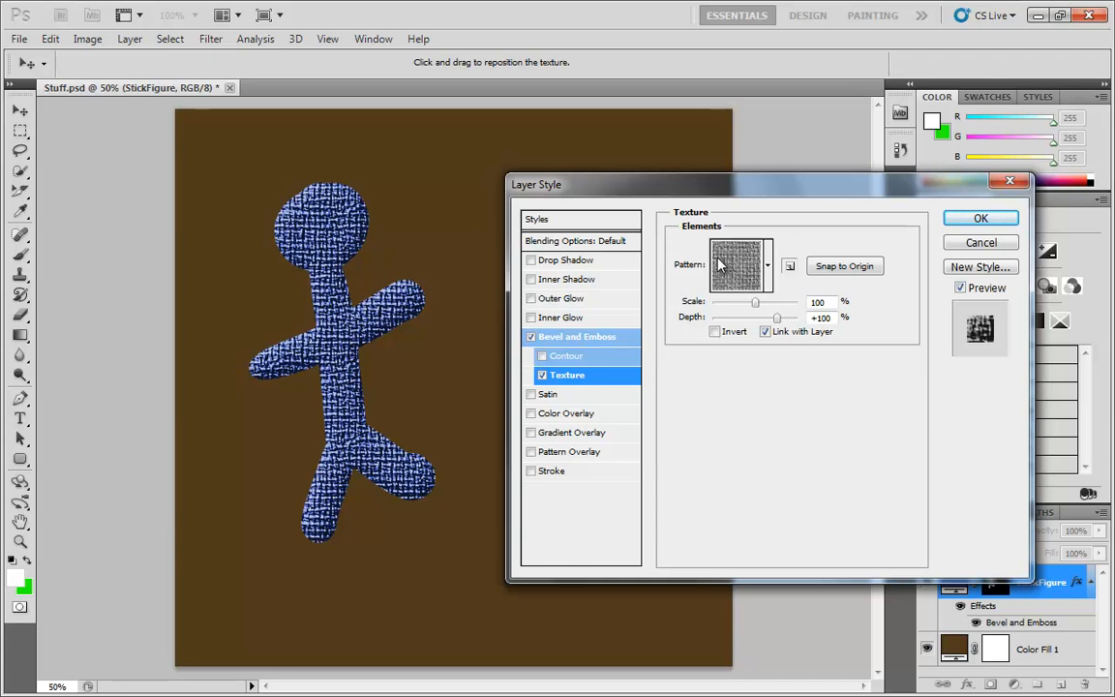
click(733, 264)
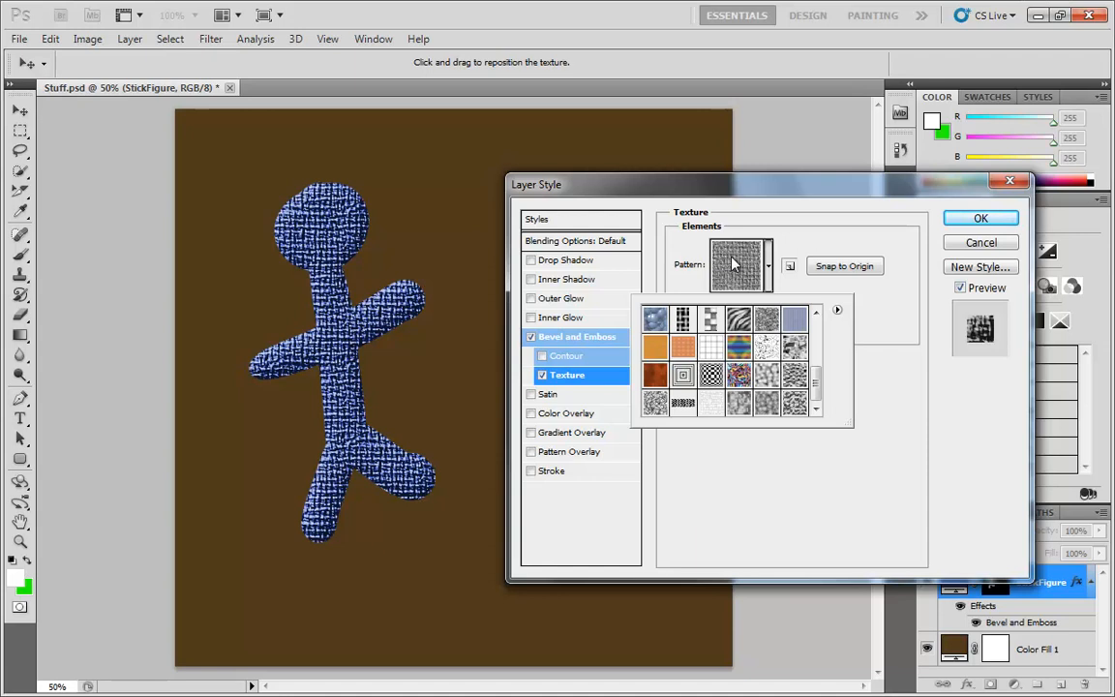
click(764, 351)
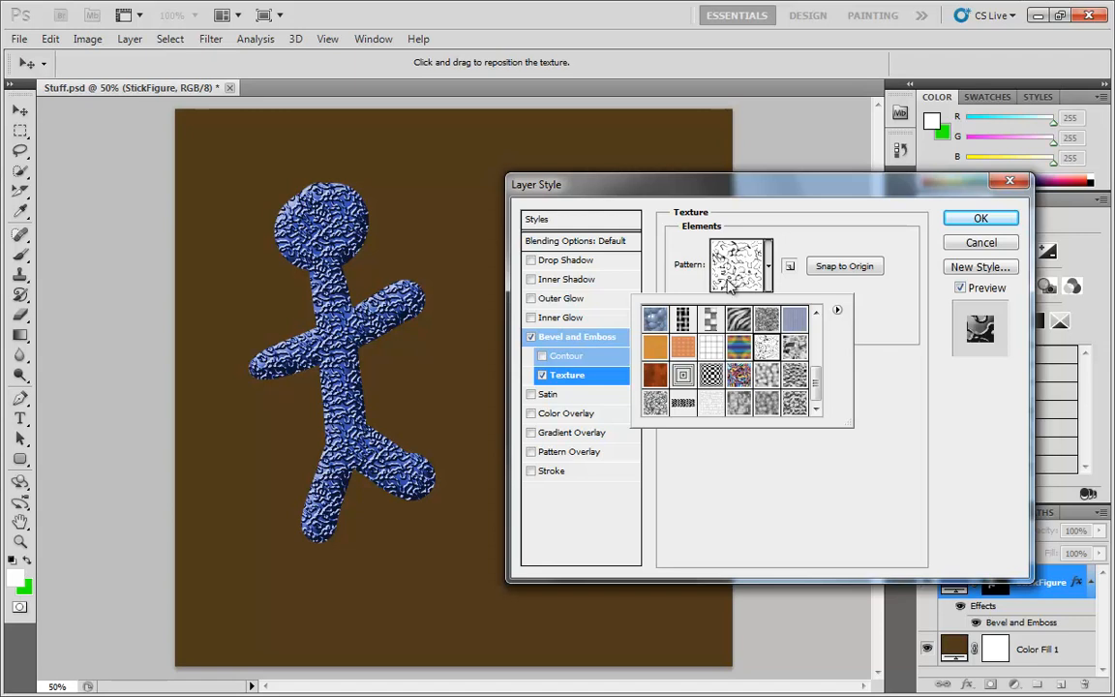
click(891, 355)
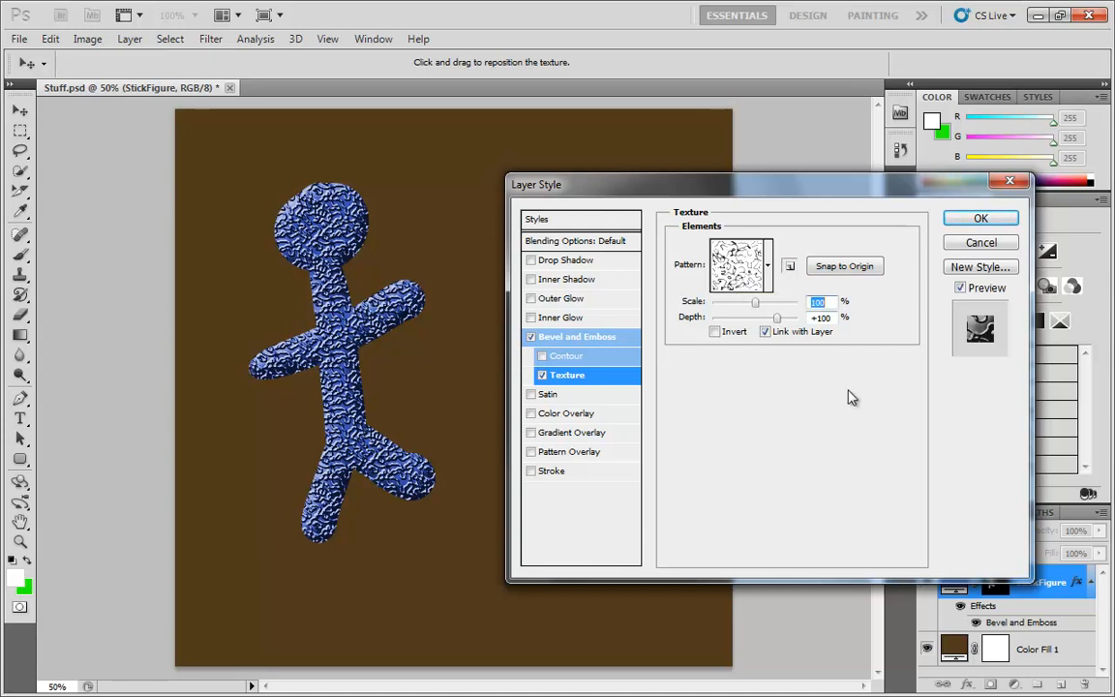
Append the Patterns 2 library to the texture pattern picker
click(767, 267)
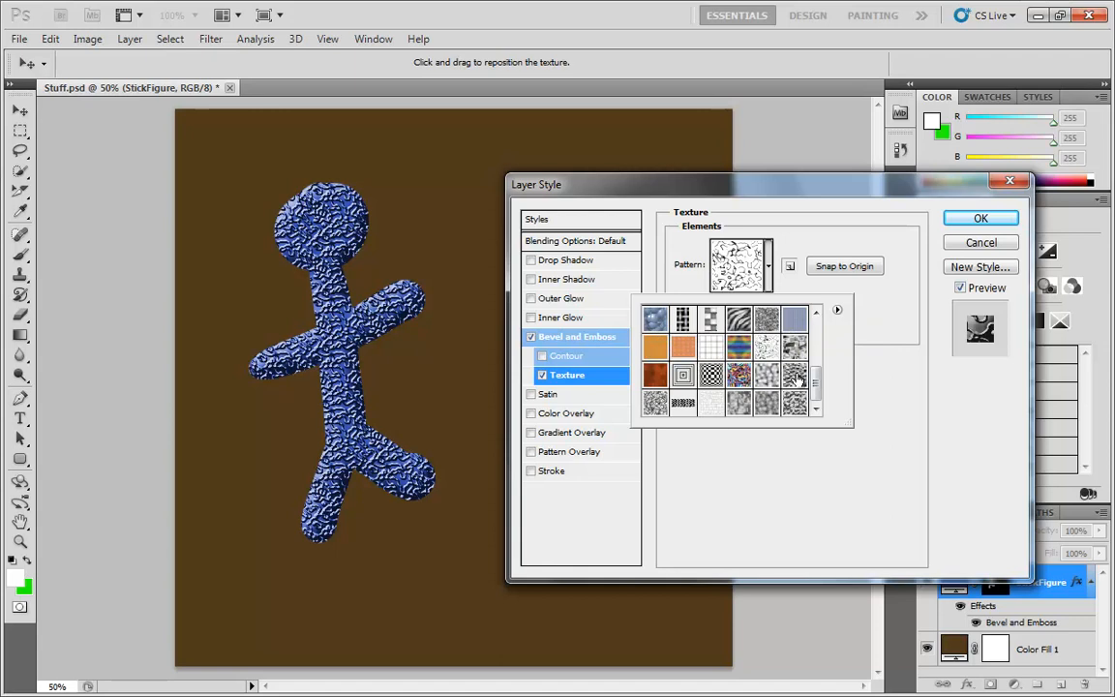
mouse_move(814, 382)
mouse_down()
mouse_move(813, 333)
mouse_move(813, 386)
mouse_move(812, 351)
mouse_move(813, 374)
mouse_up()
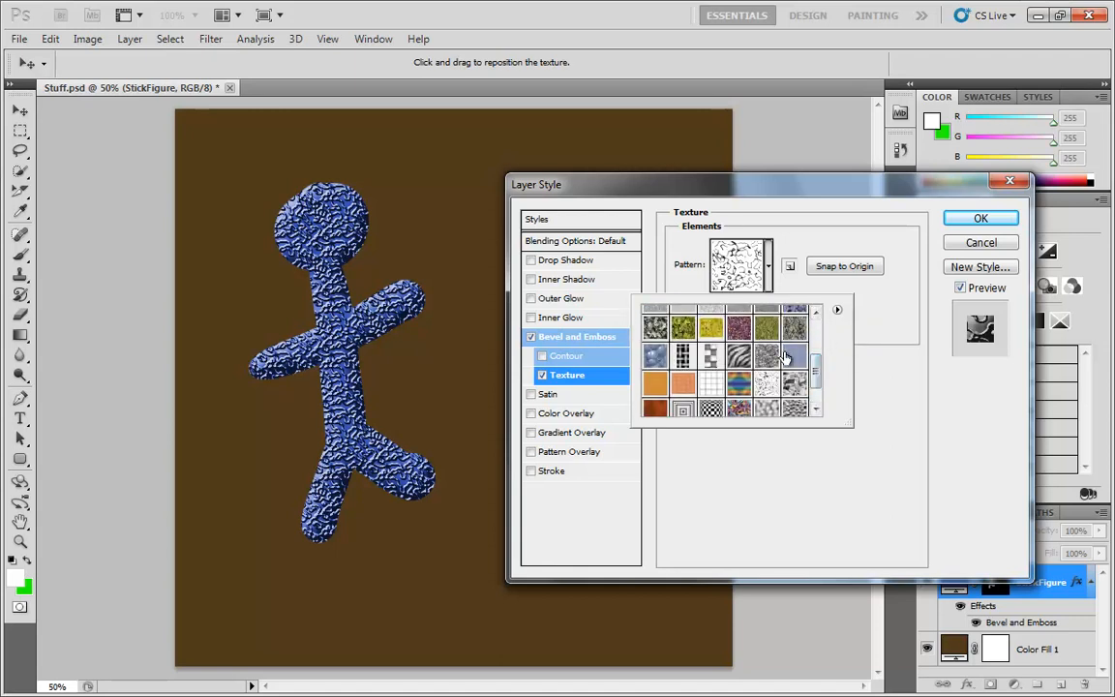
click(837, 310)
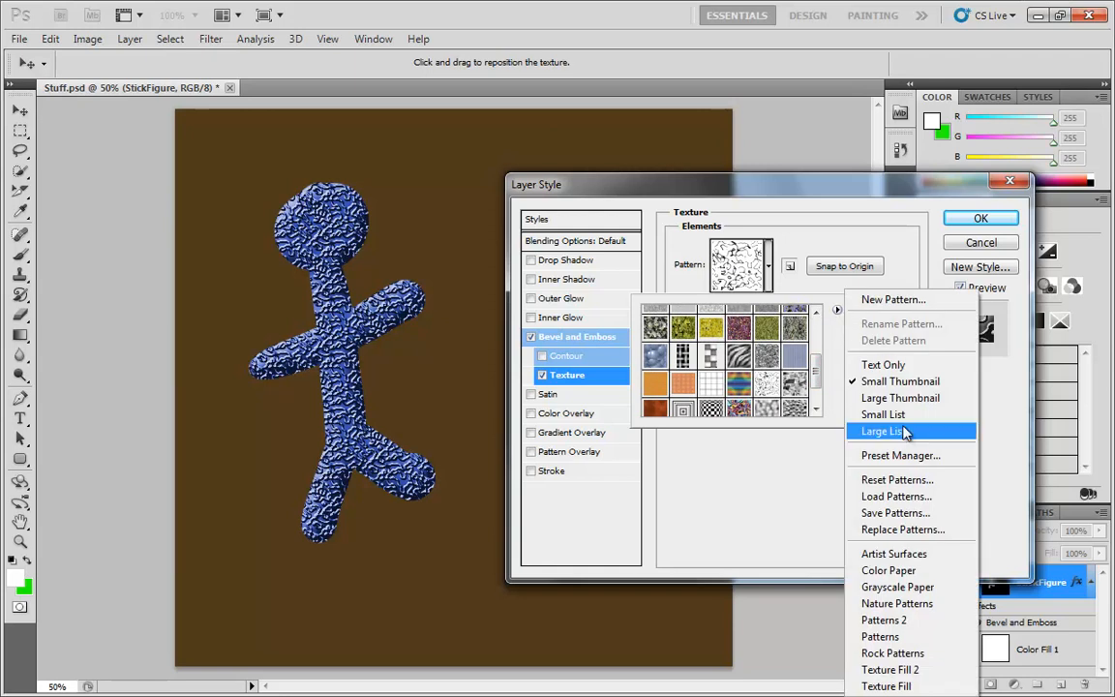
click(884, 620)
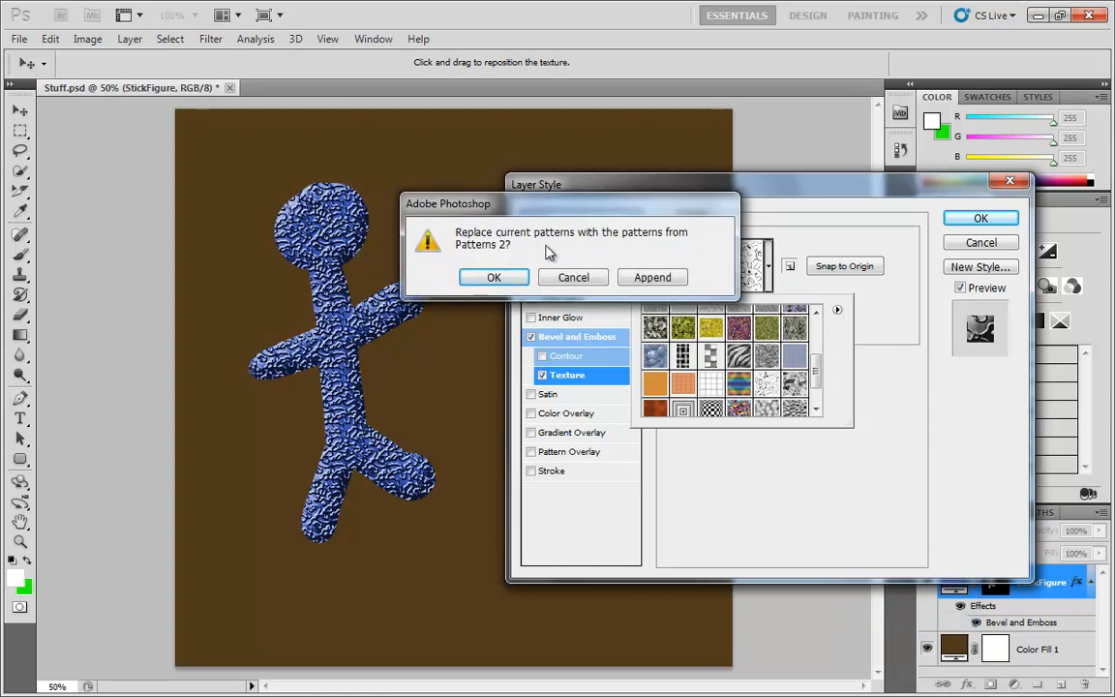
click(654, 277)
Choose a bumpy cloud-like pattern from the appended patterns as the texture
scroll(815, 383, down, 3)
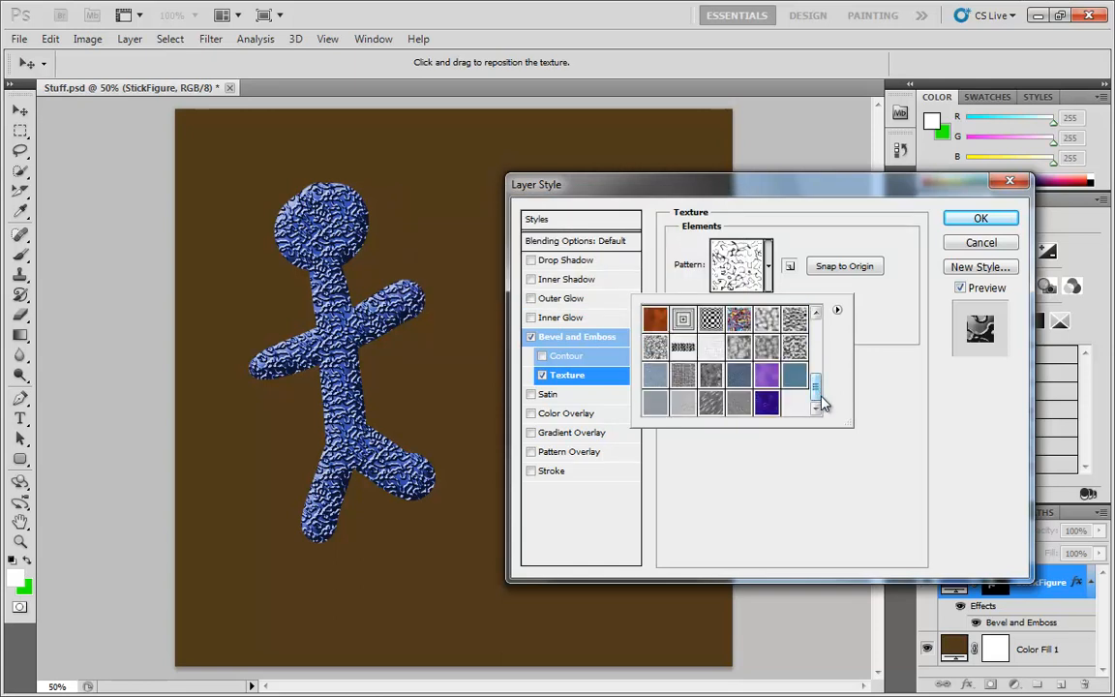
drag(819, 391, 820, 373)
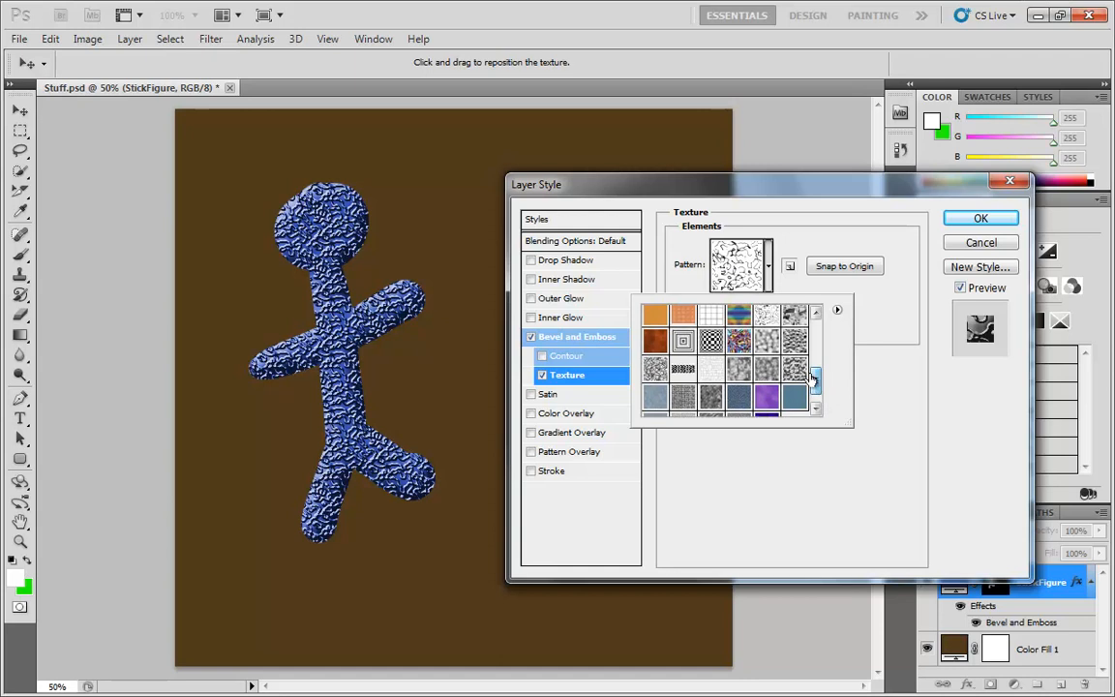
click(766, 342)
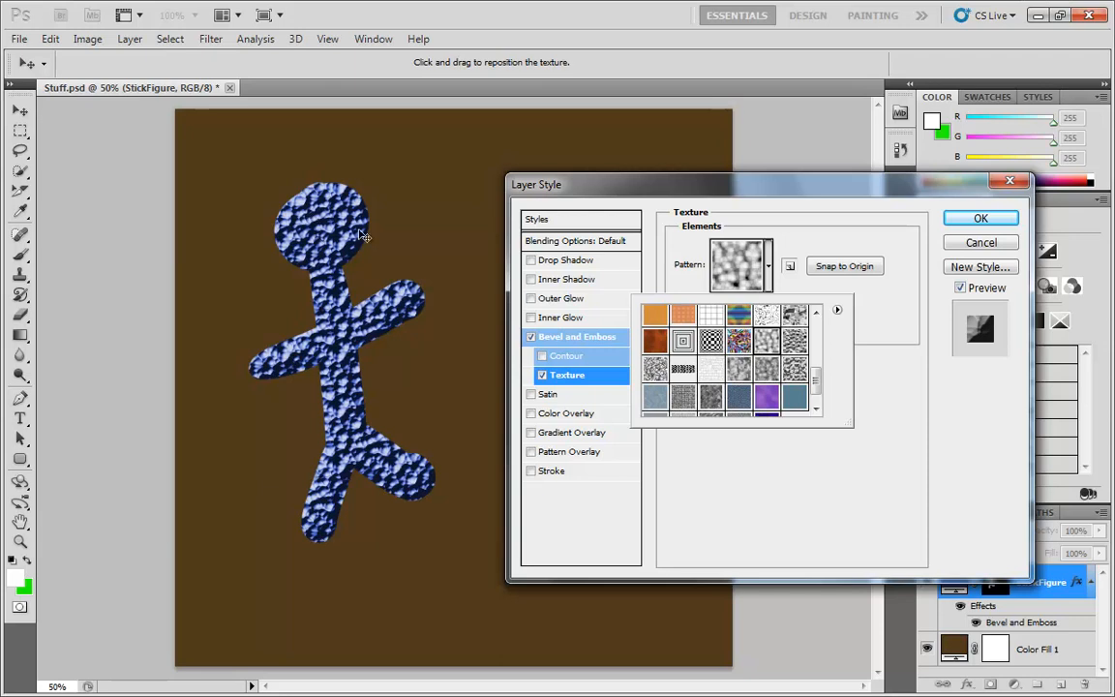
click(866, 448)
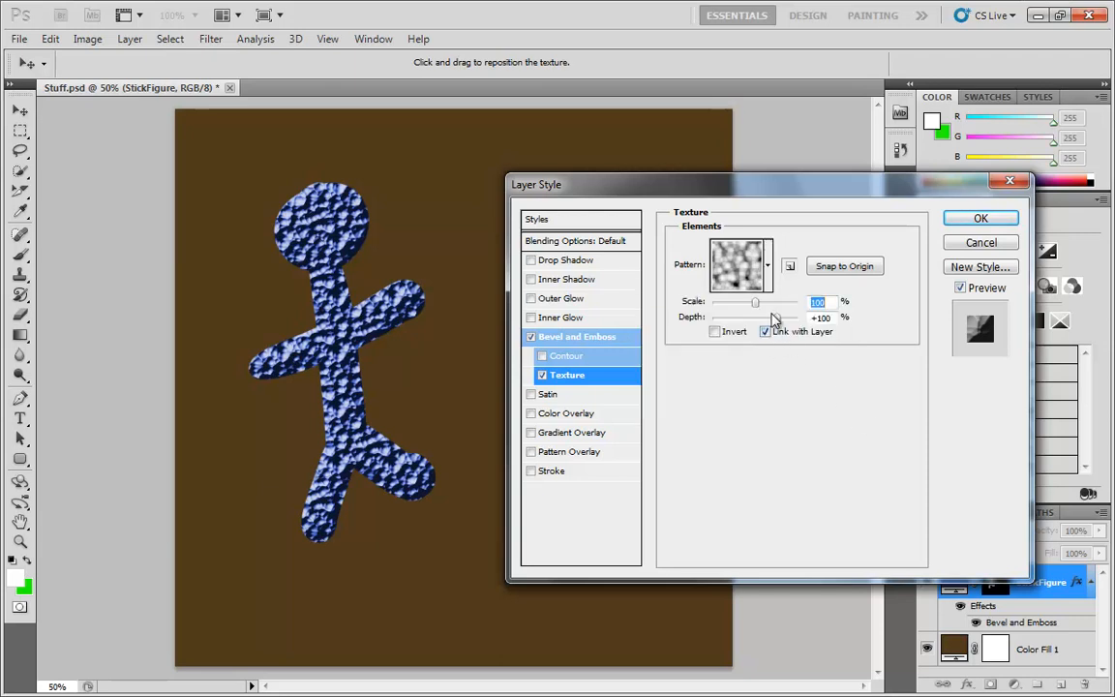
Reposition the texture by dragging on the figure and snap it back to origin
click(833, 268)
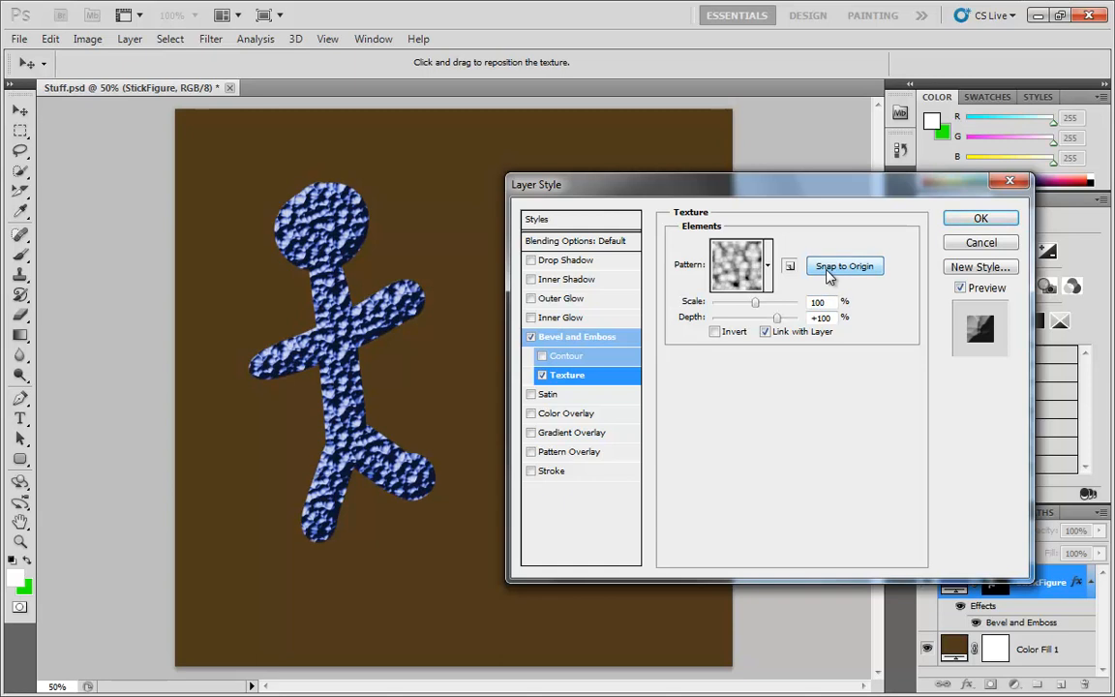
drag(300, 259, 354, 333)
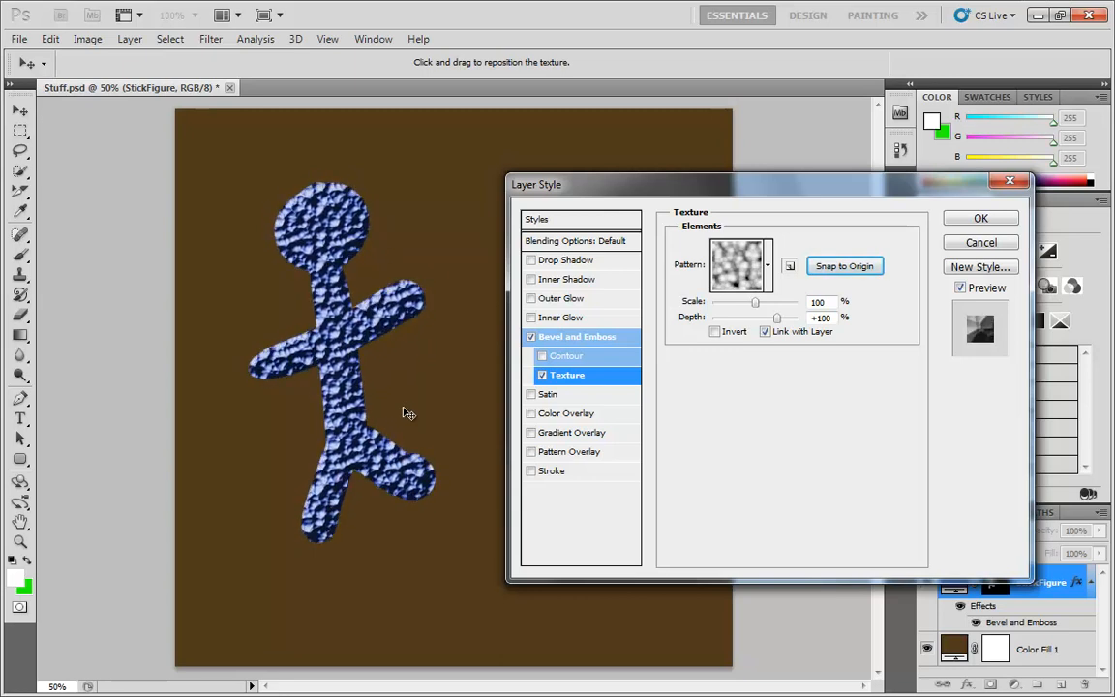
drag(350, 352, 390, 331)
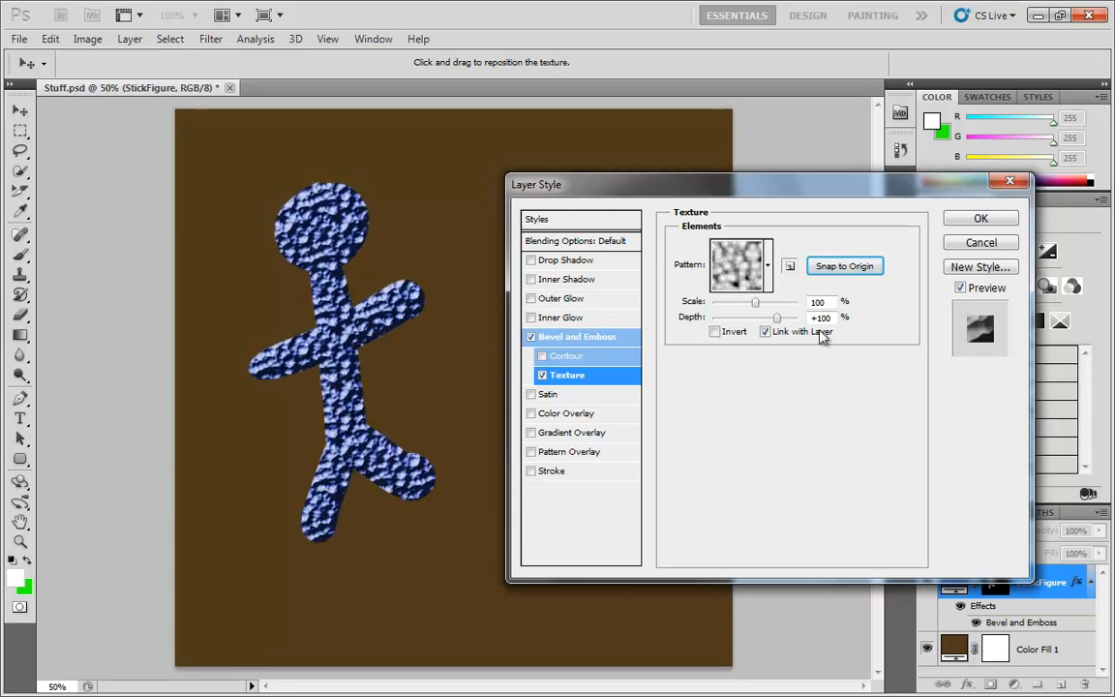
click(842, 268)
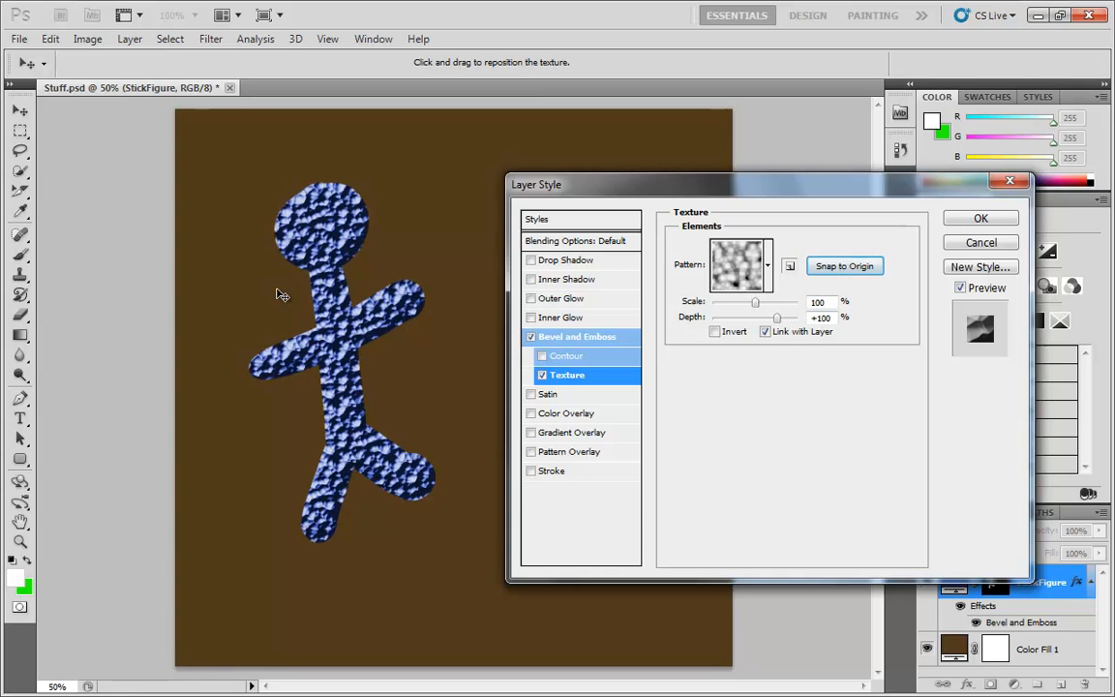
Set the texture scale to 83% and the texture depth to +38%
click(759, 304)
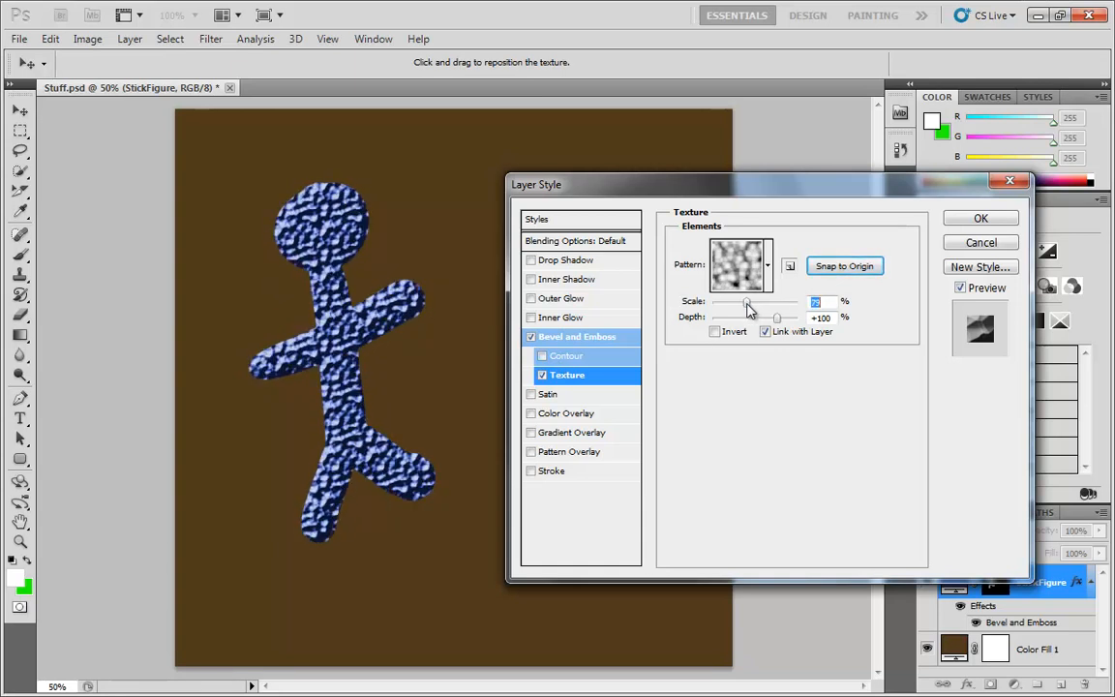
drag(747, 307, 713, 307)
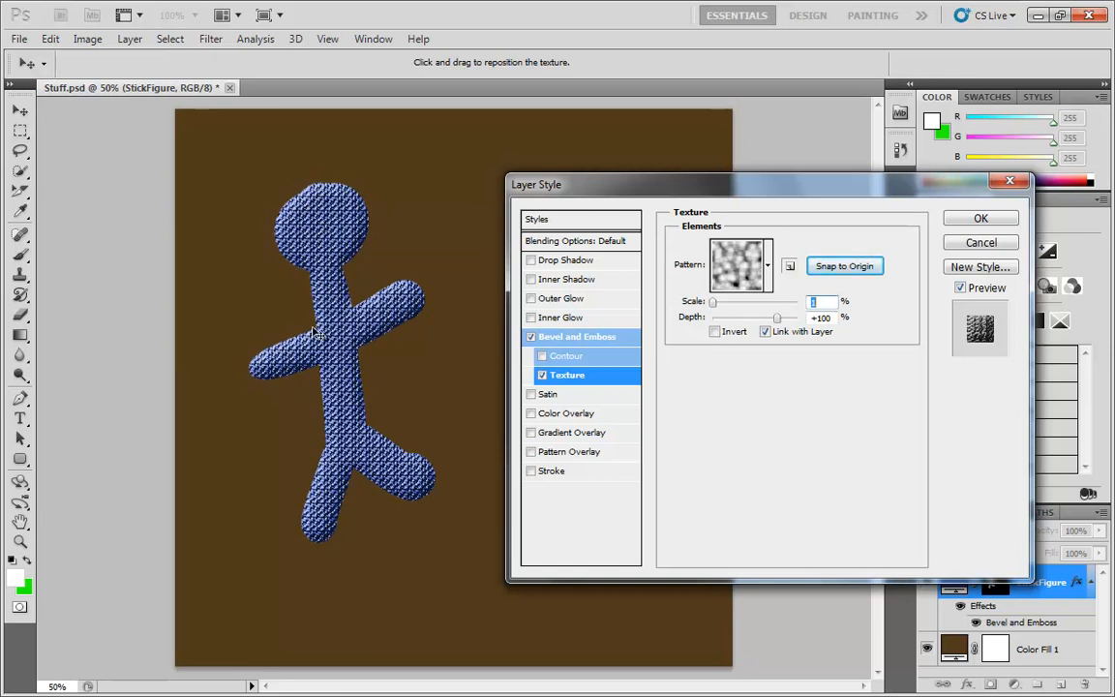
drag(714, 303, 748, 307)
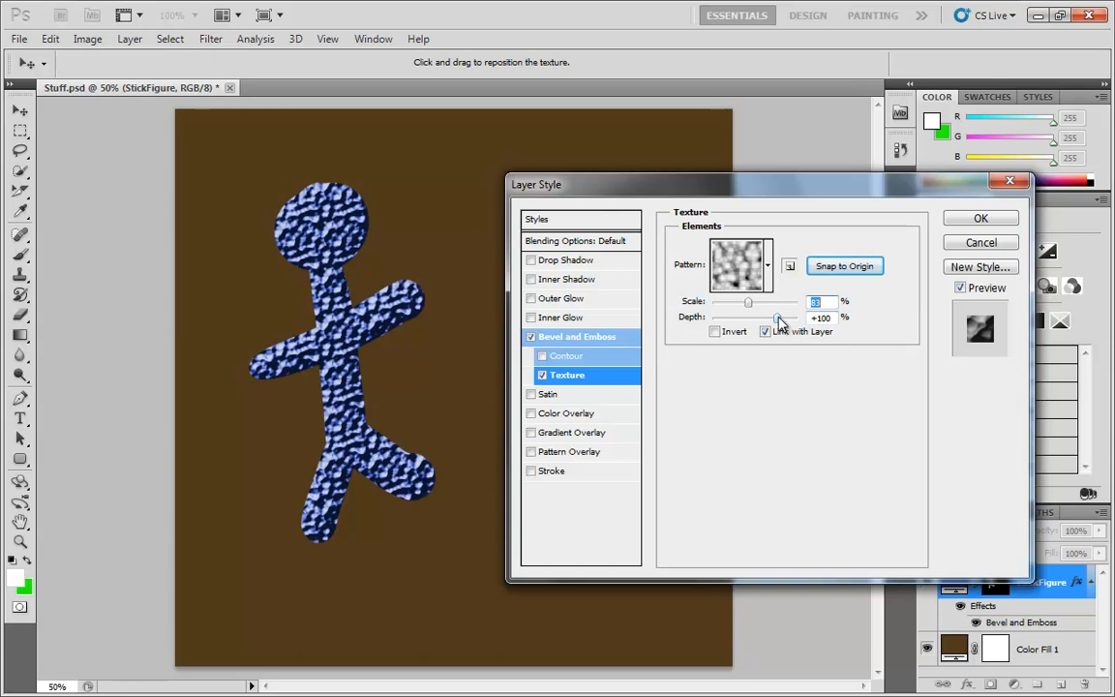
drag(779, 321, 744, 323)
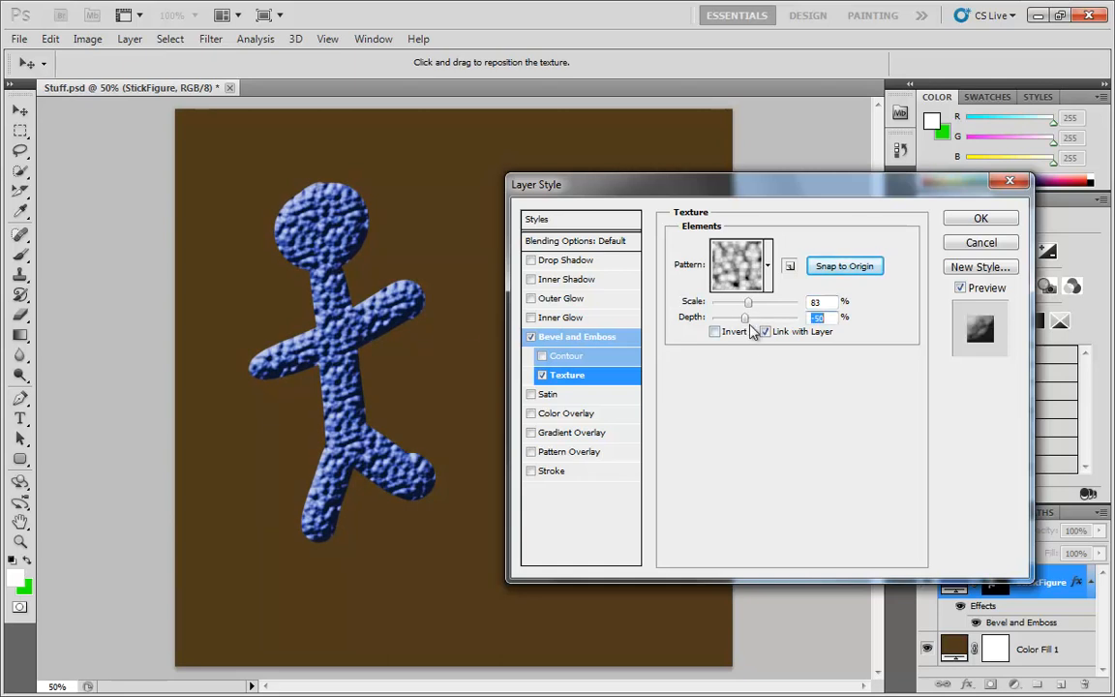
drag(746, 324, 766, 323)
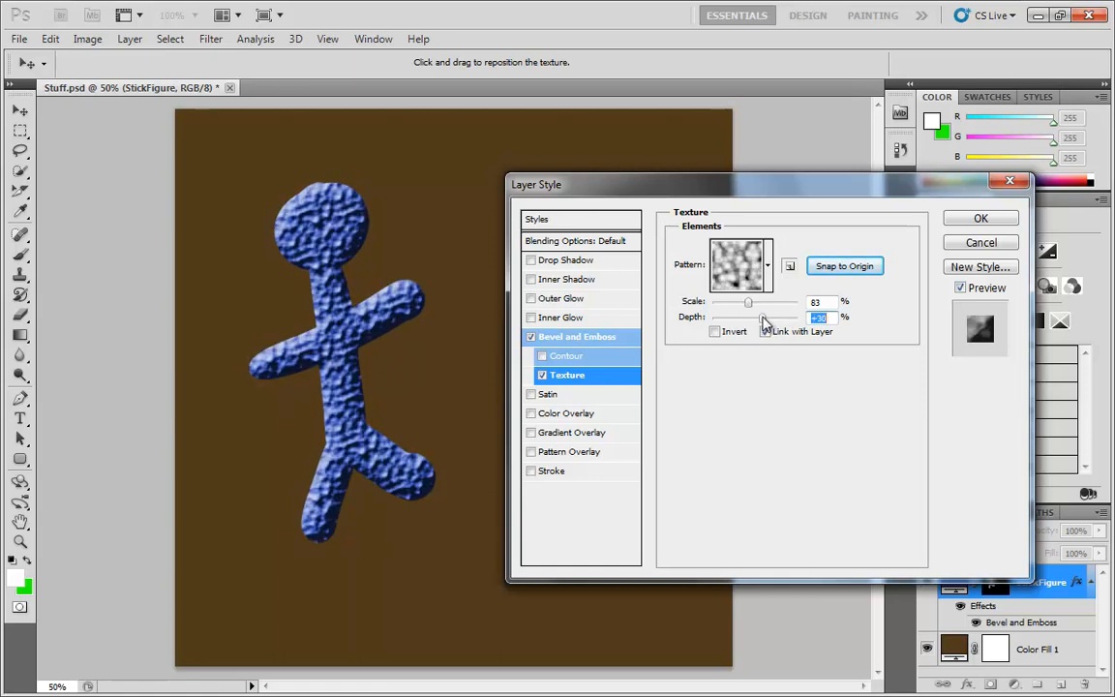
click(715, 332)
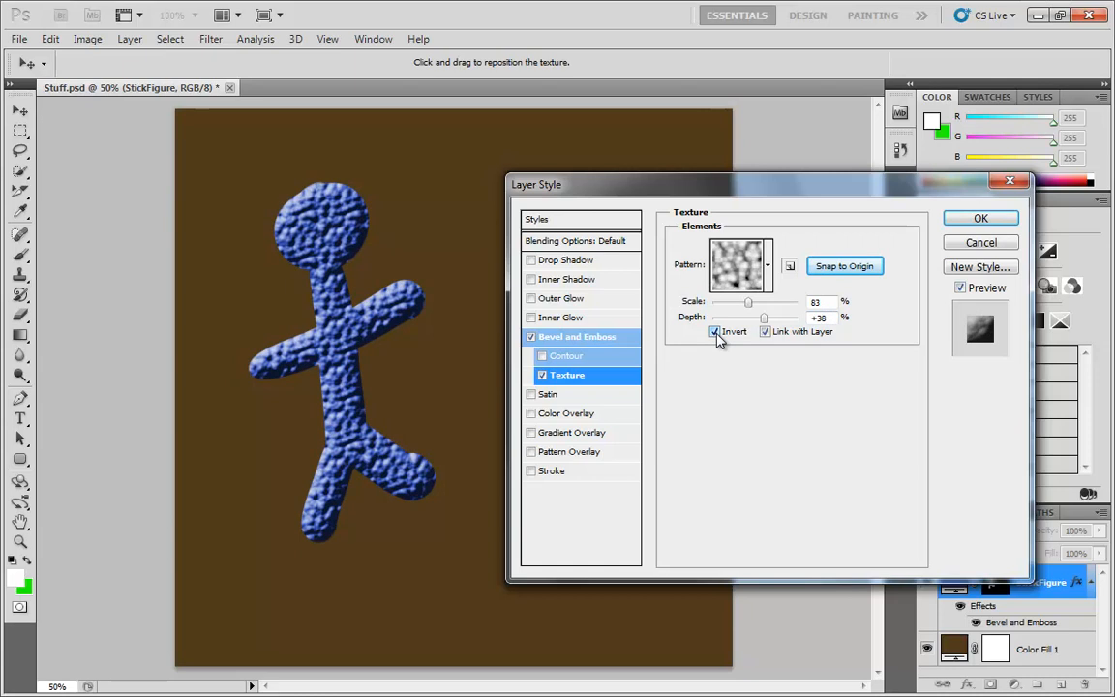
mouse_move(764, 318)
mouse_down()
mouse_move(753, 319)
mouse_move(764, 323)
mouse_up()
click(716, 333)
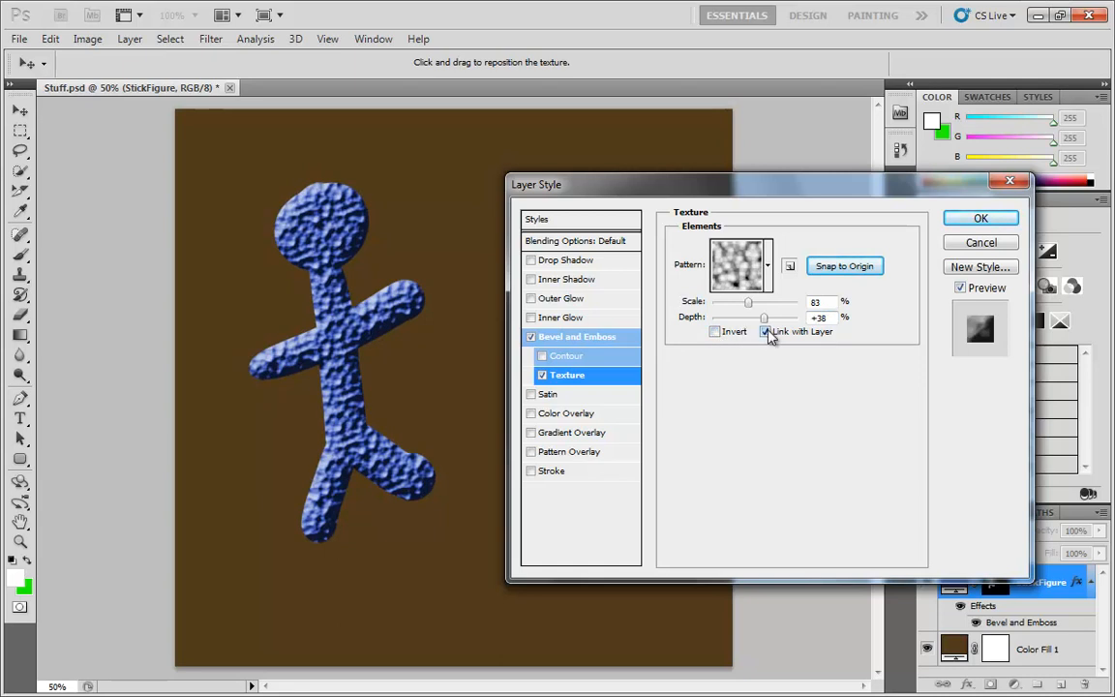
Confirm the layer style and move the stick figure up and to the left on the canvas
click(980, 220)
click(14, 110)
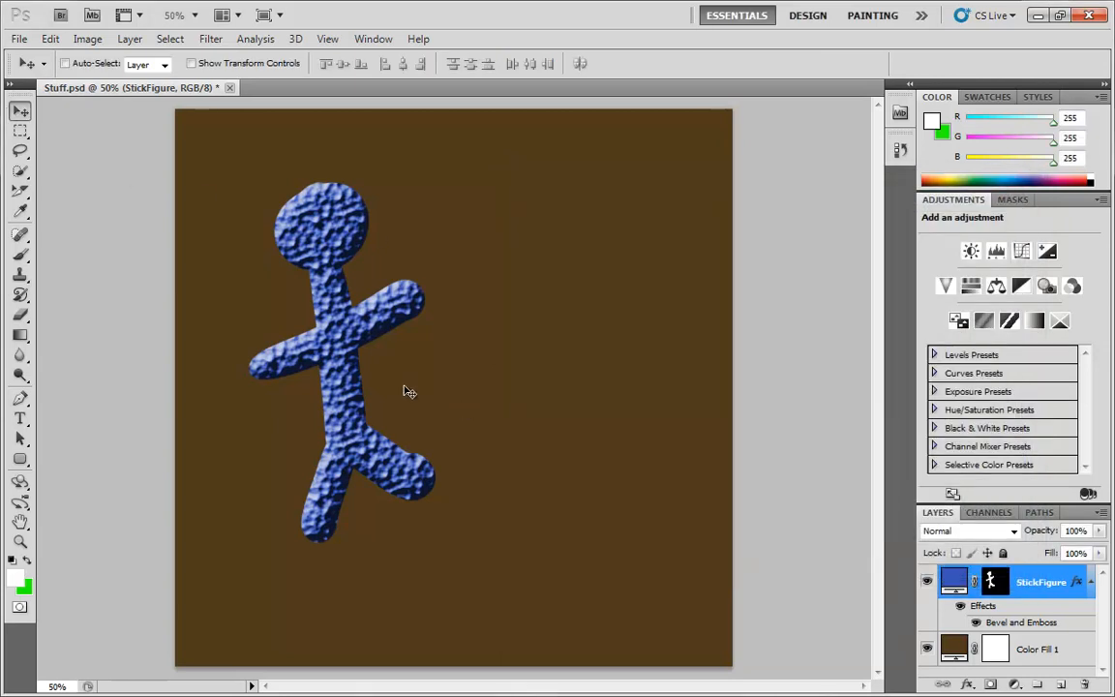
drag(329, 351, 291, 360)
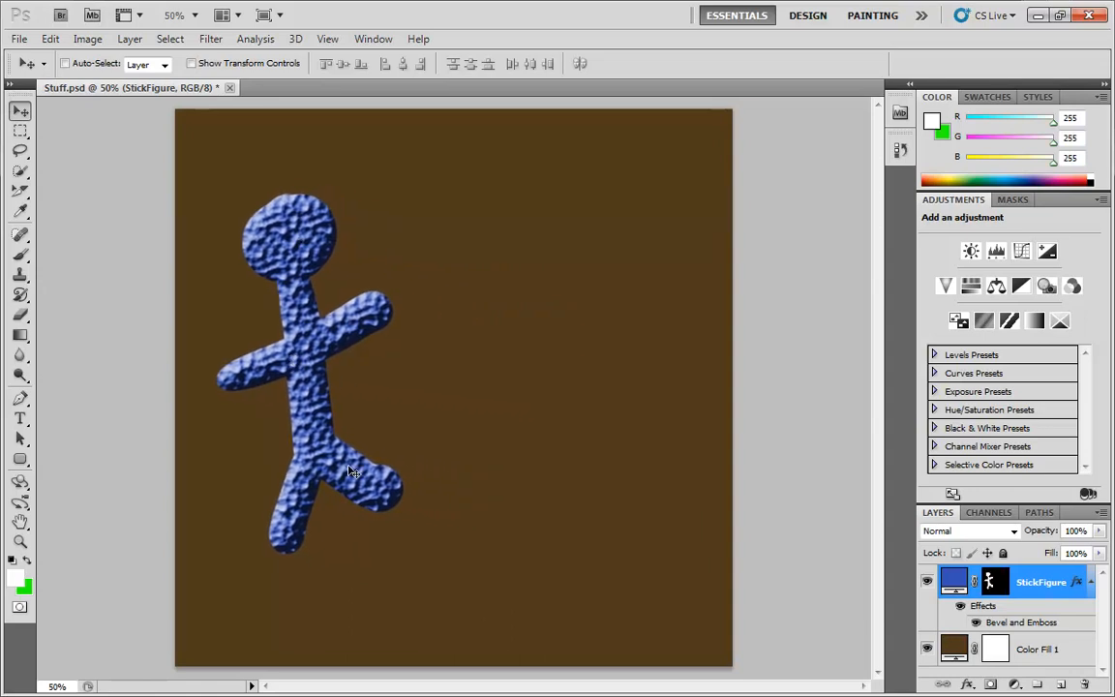
drag(273, 262, 290, 229)
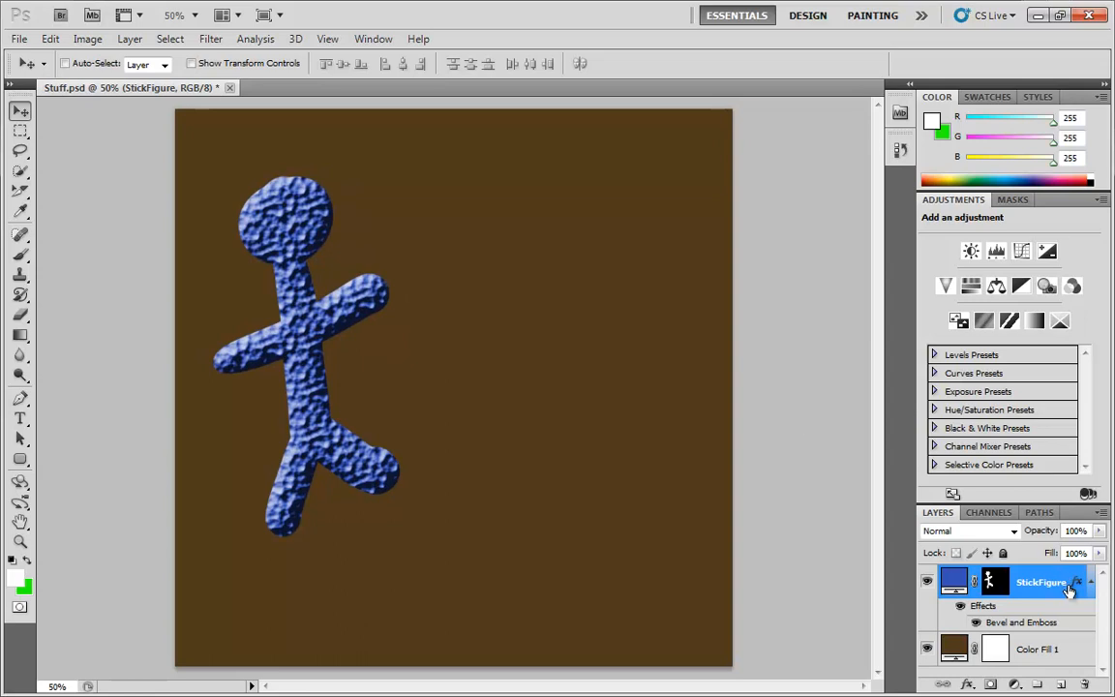
Unlink the texture from the layer in the layer style, then move the stick figure slightly down and to the right
double_click(1064, 624)
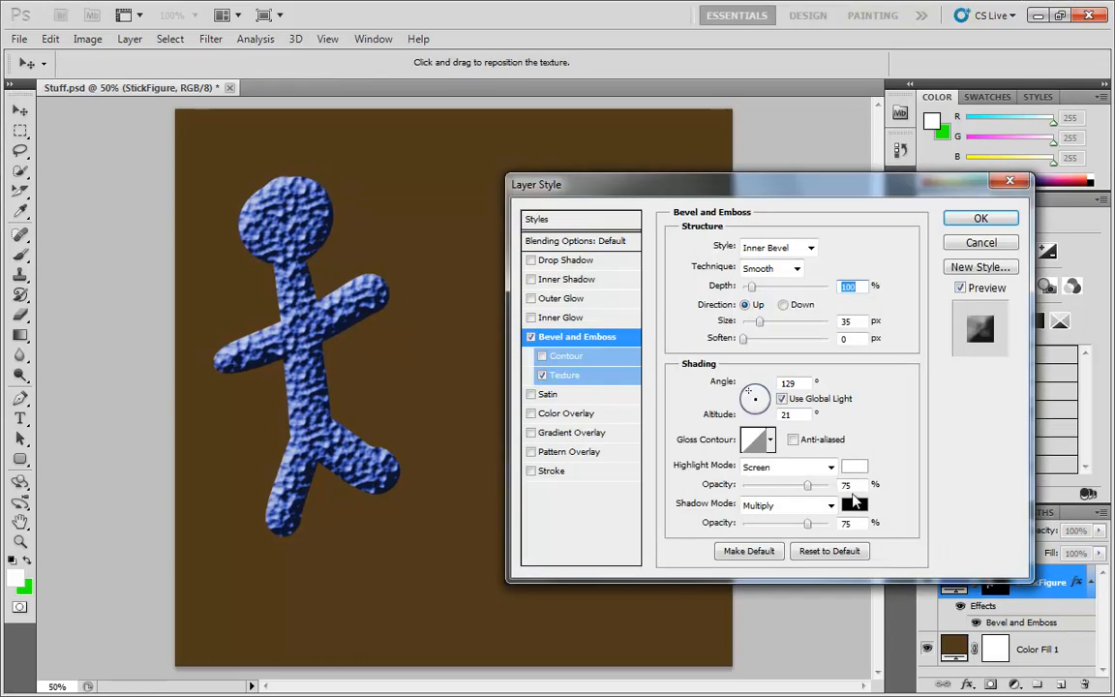
click(598, 377)
click(765, 332)
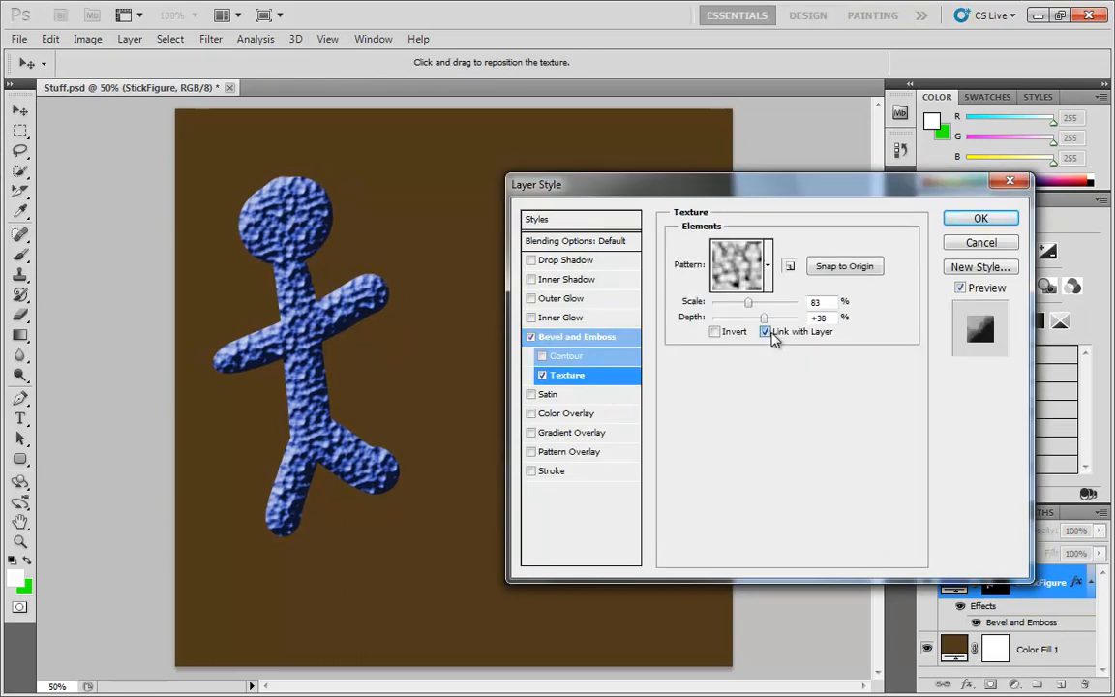
click(975, 220)
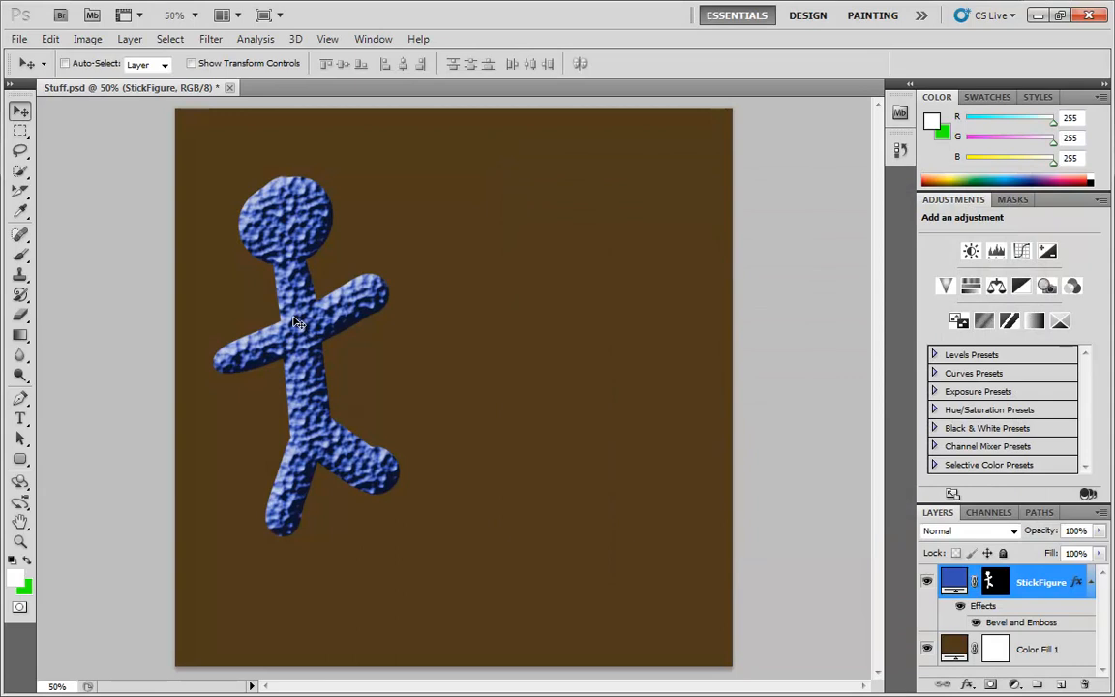
mouse_move(298, 324)
mouse_down()
mouse_move(343, 322)
mouse_move(383, 342)
mouse_move(491, 357)
mouse_move(539, 353)
mouse_move(580, 327)
mouse_move(601, 293)
mouse_move(564, 287)
mouse_move(534, 310)
mouse_move(479, 300)
mouse_move(444, 324)
mouse_move(368, 312)
mouse_move(312, 325)
mouse_move(310, 352)
mouse_move(306, 330)
mouse_up()
key(h)
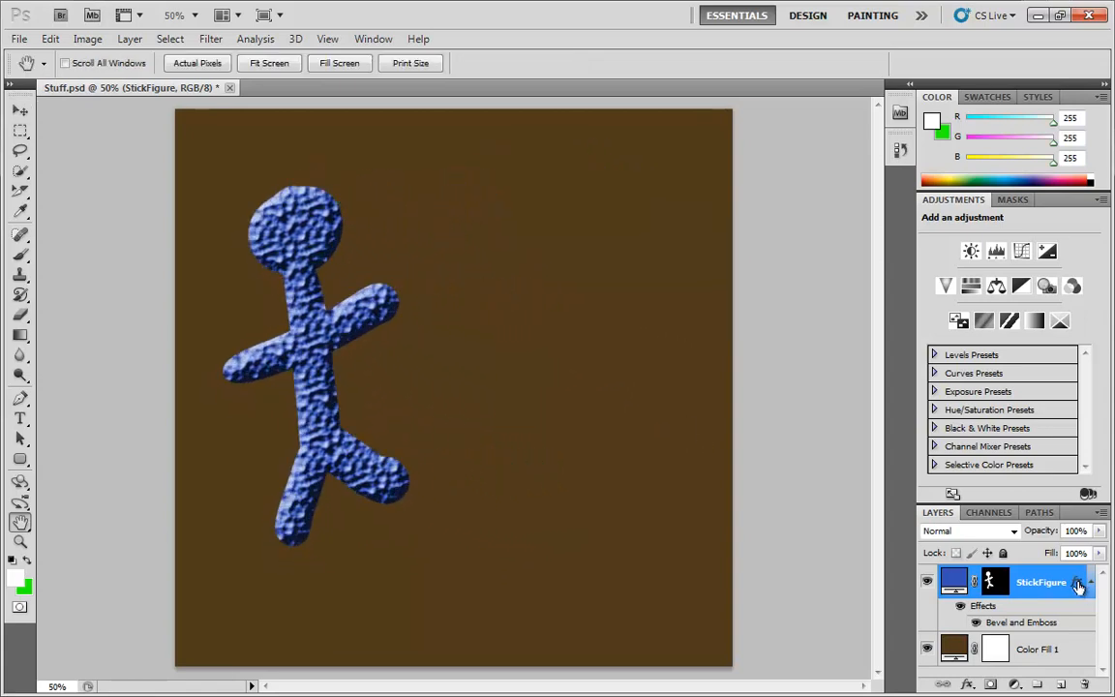
Reopen the layer style's Texture settings and turn Link with Layer back on
double_click(1077, 587)
click(567, 375)
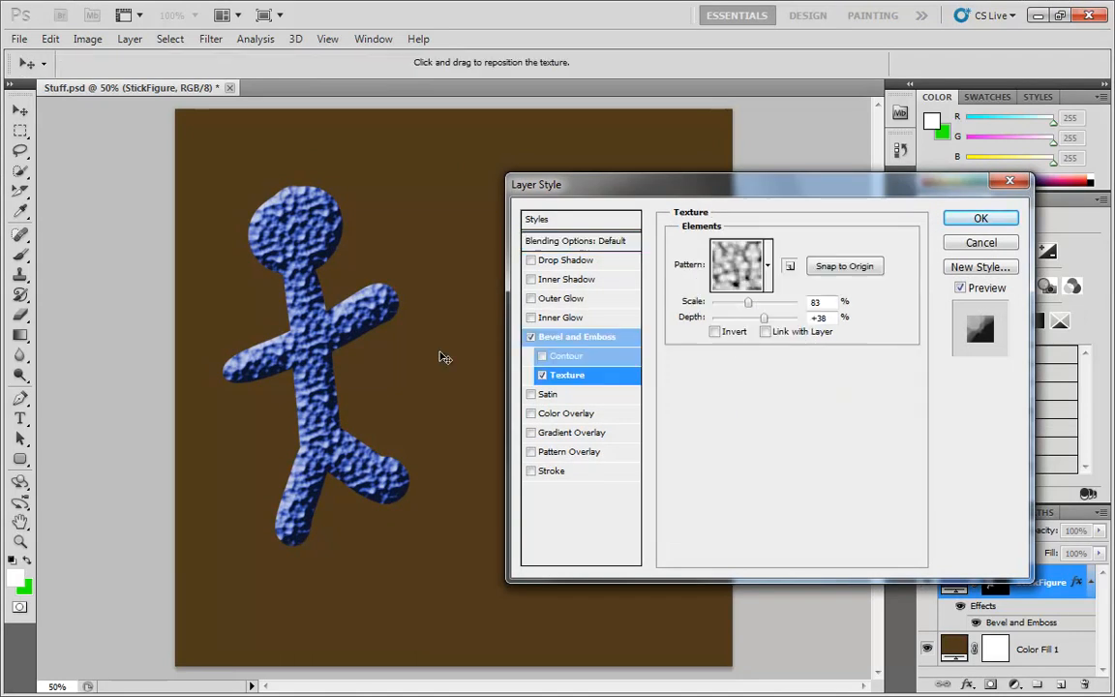
click(767, 332)
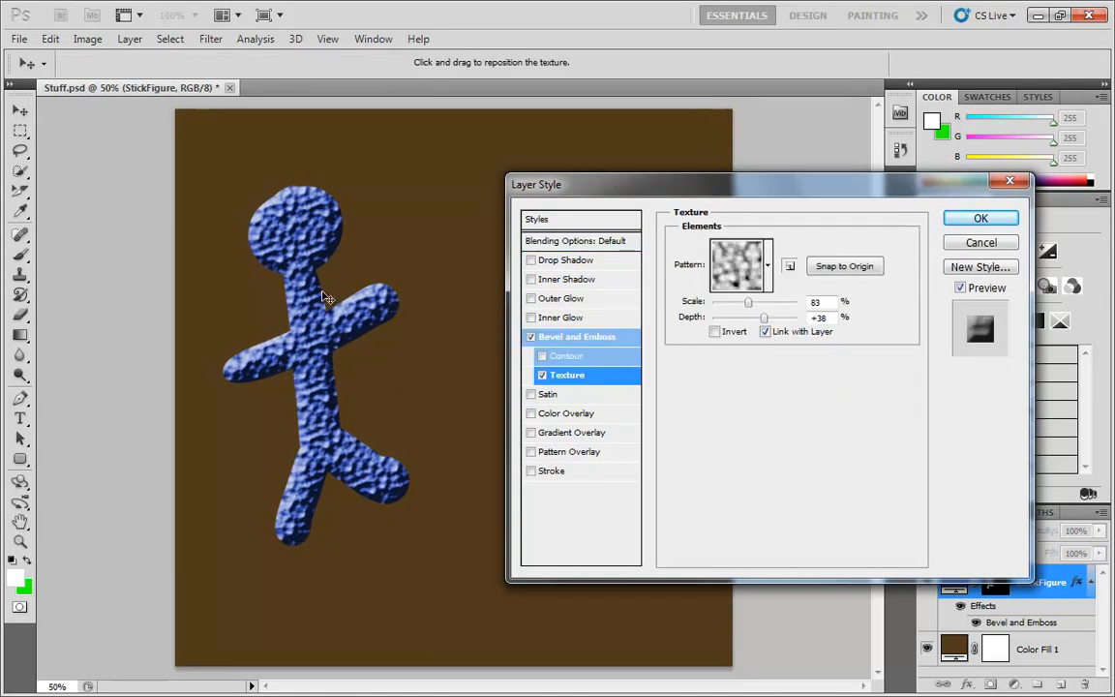